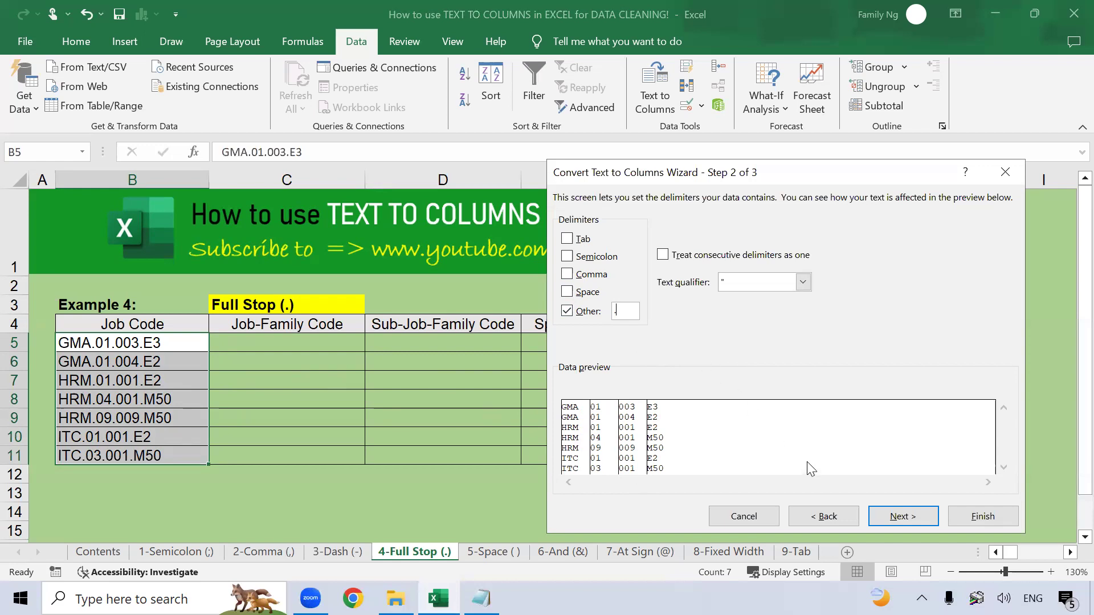
Step: Finish splitting the job codes with the output starting at cell C5, allowing existing data there to be replaced
click(920, 519)
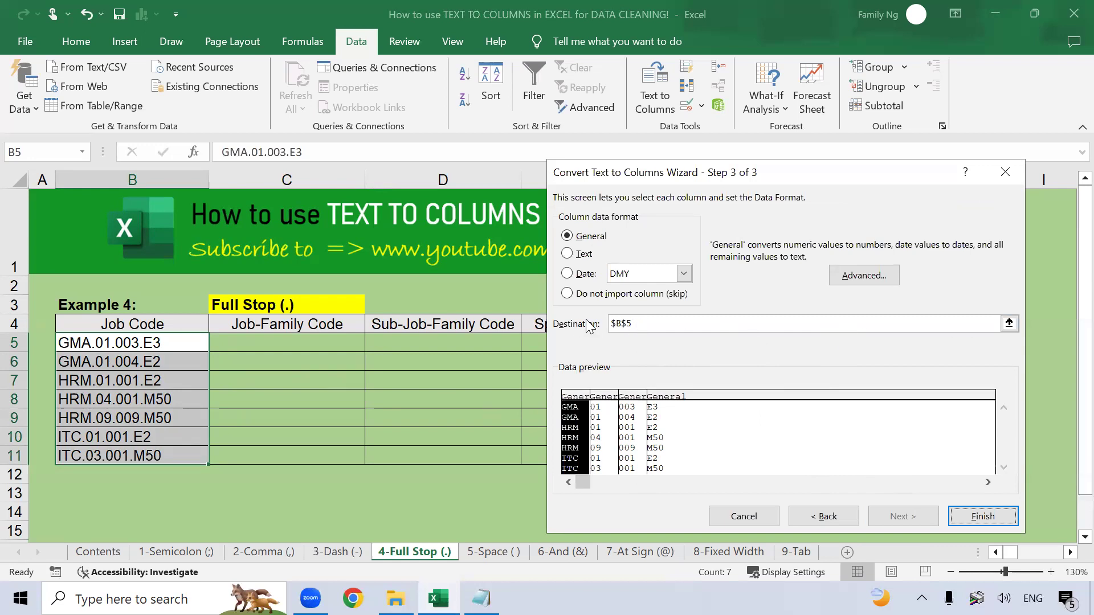
click(1009, 323)
click(279, 338)
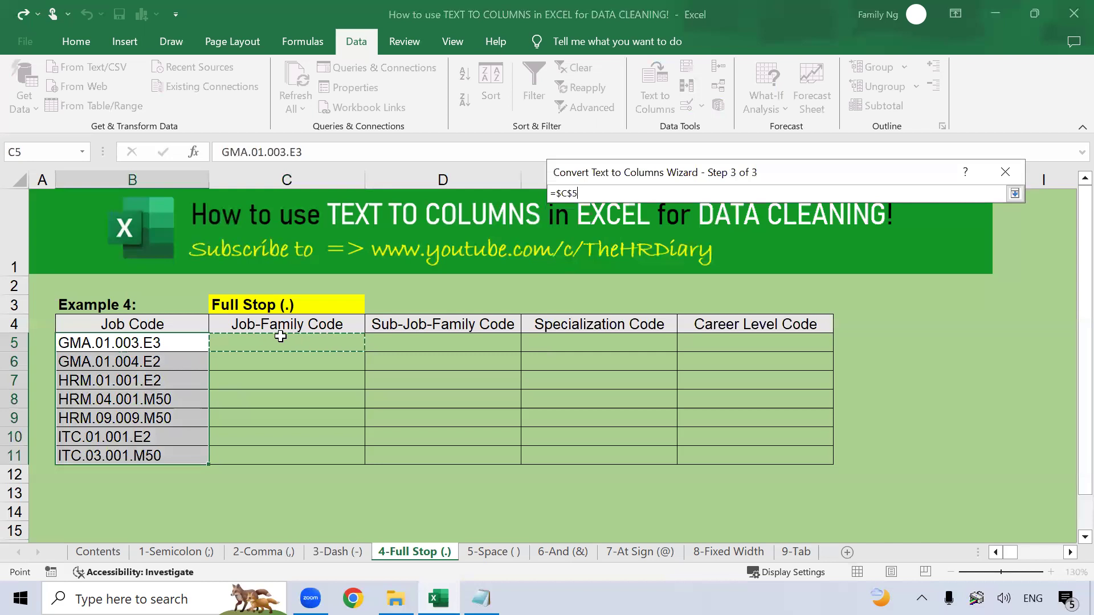
click(1015, 194)
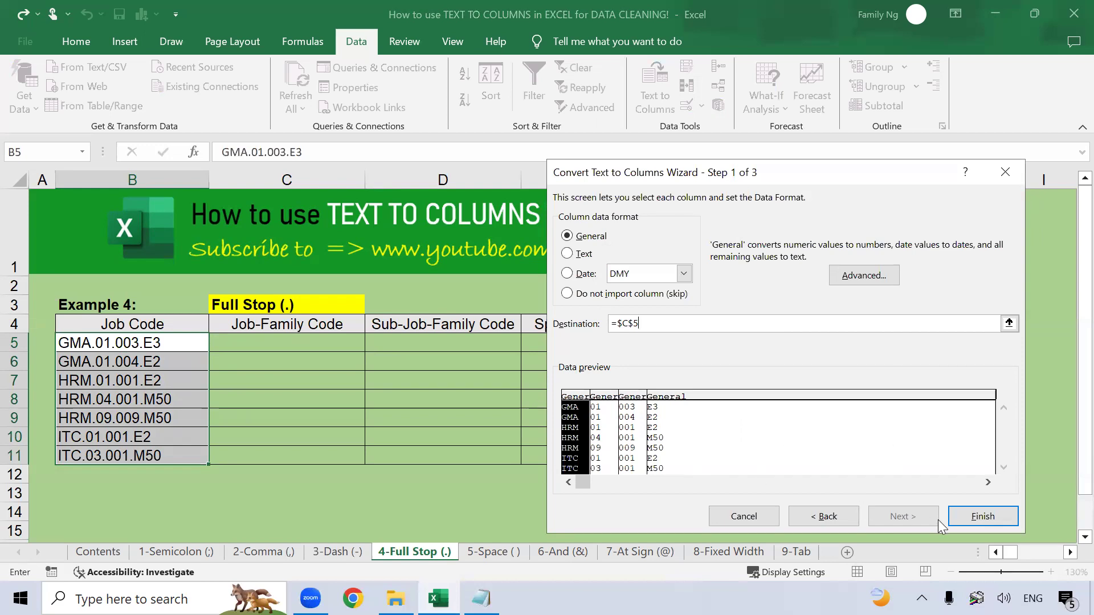
click(982, 516)
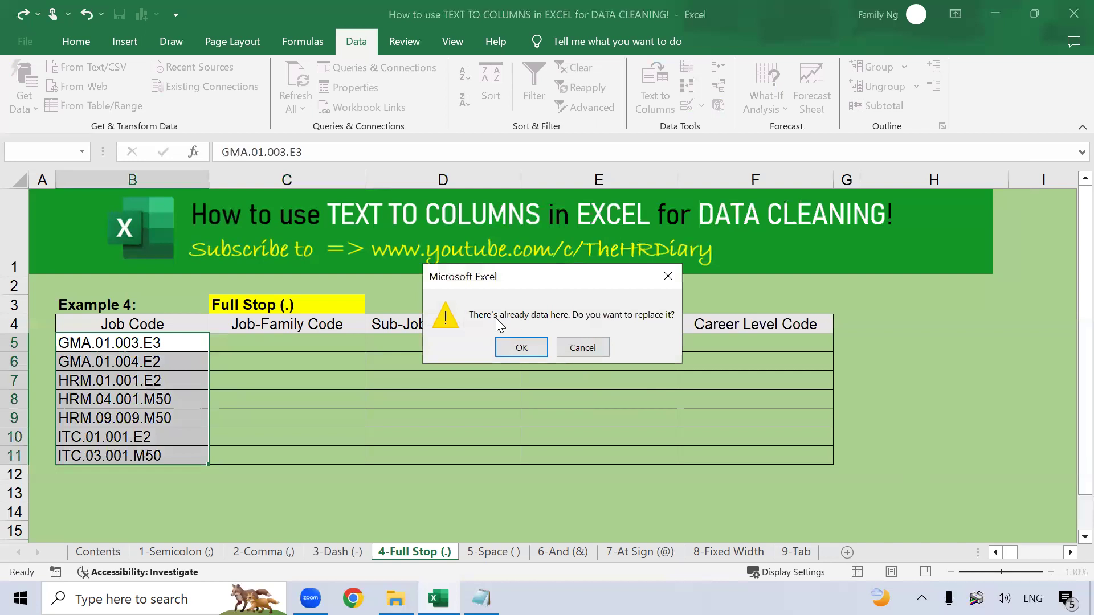
click(520, 348)
click(349, 379)
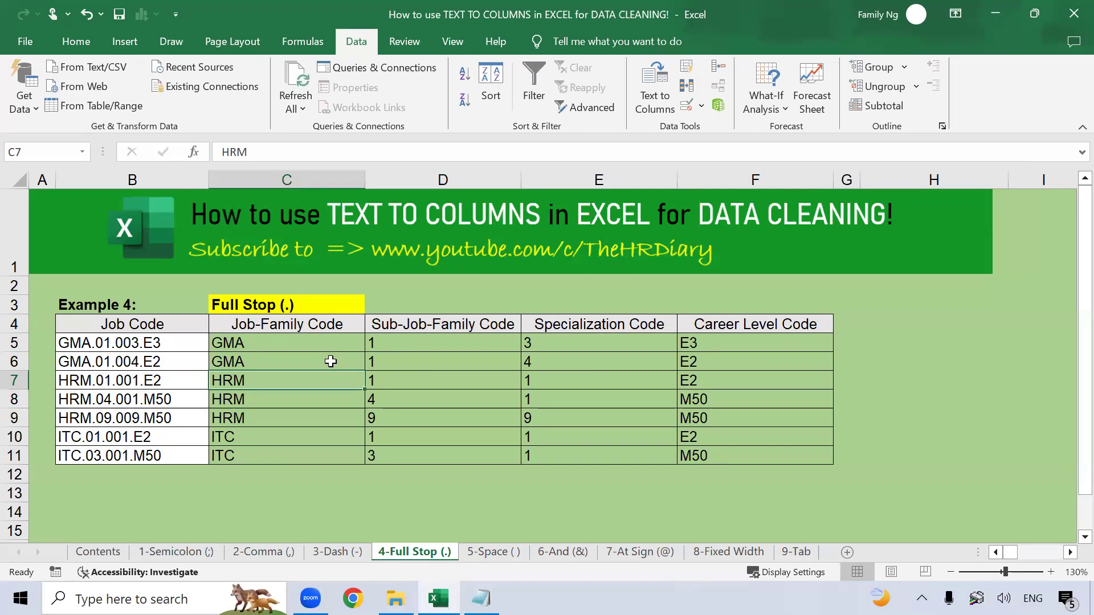
click(341, 328)
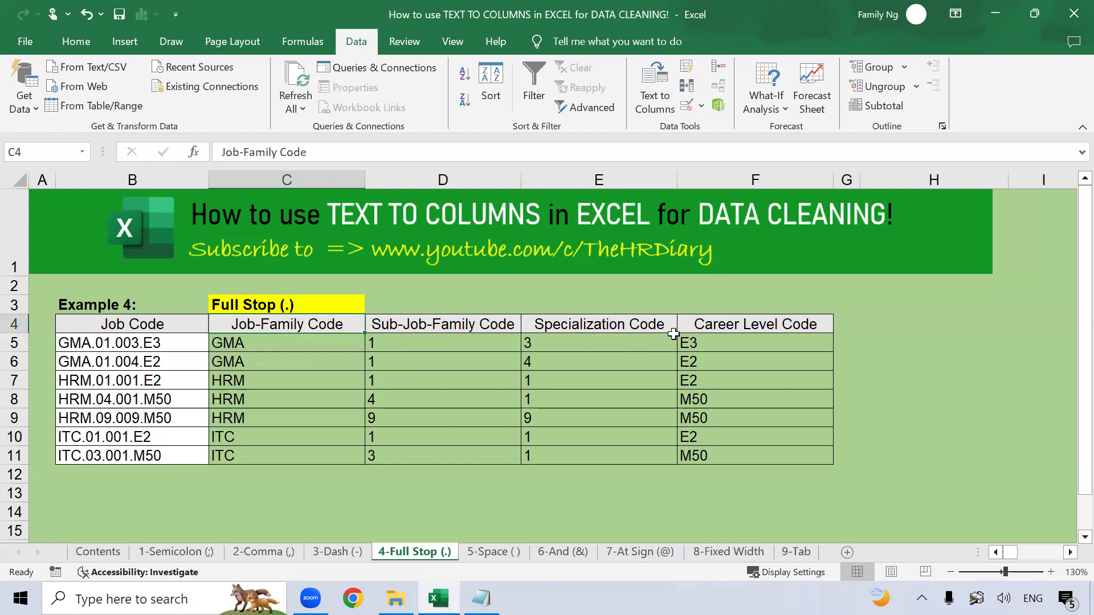
click(777, 329)
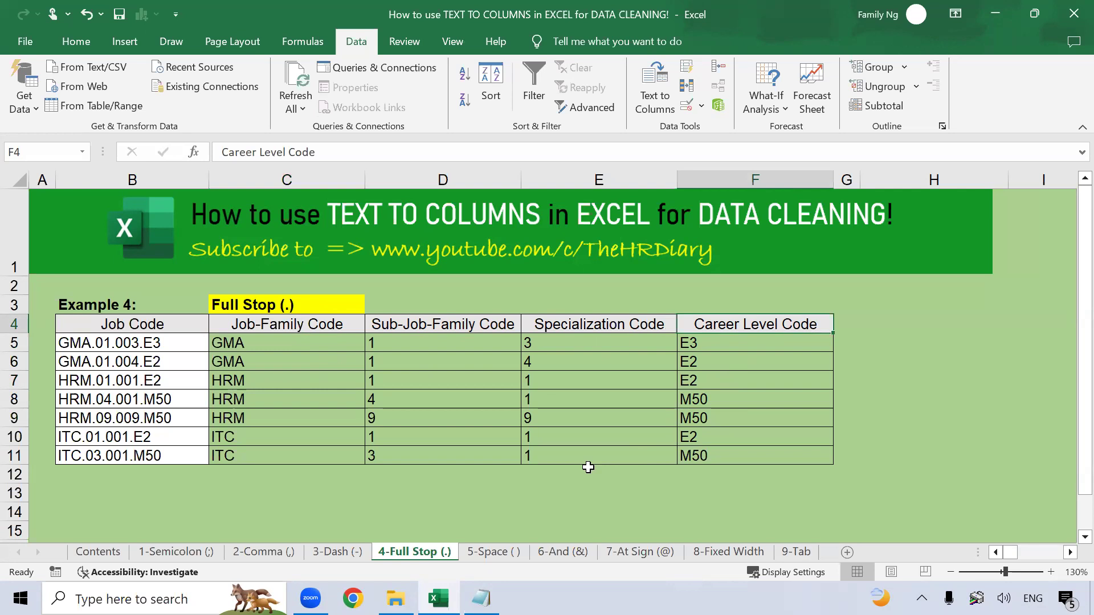
Step: On the 5-Space ( ) sheet, set up a delimited Text to Columns split of B5:B9 using Space as the only delimiter
click(493, 553)
click(676, 355)
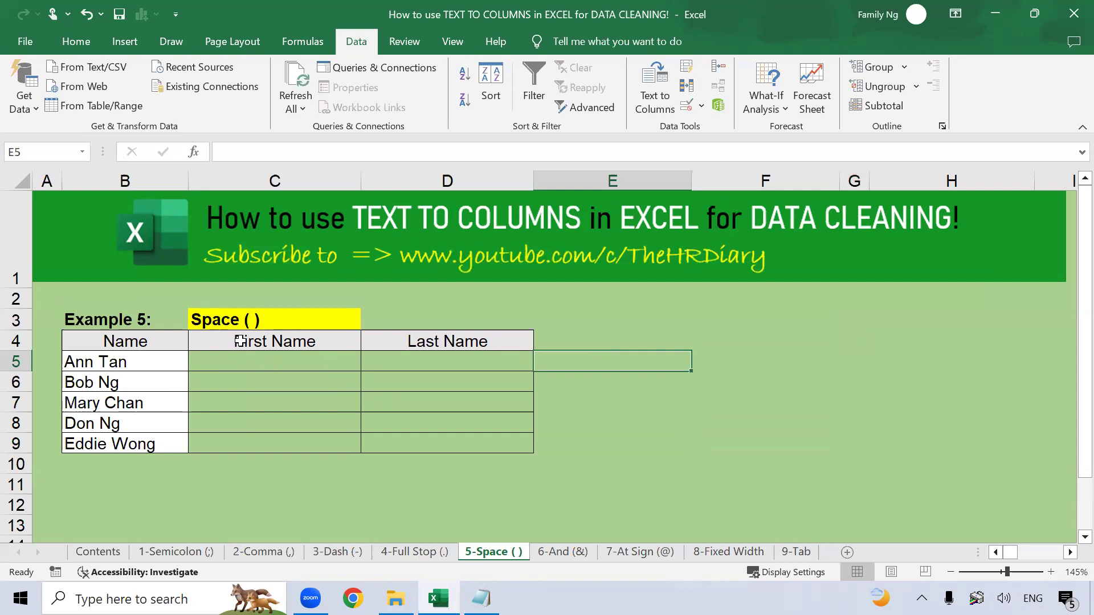
drag(174, 362, 179, 443)
click(656, 102)
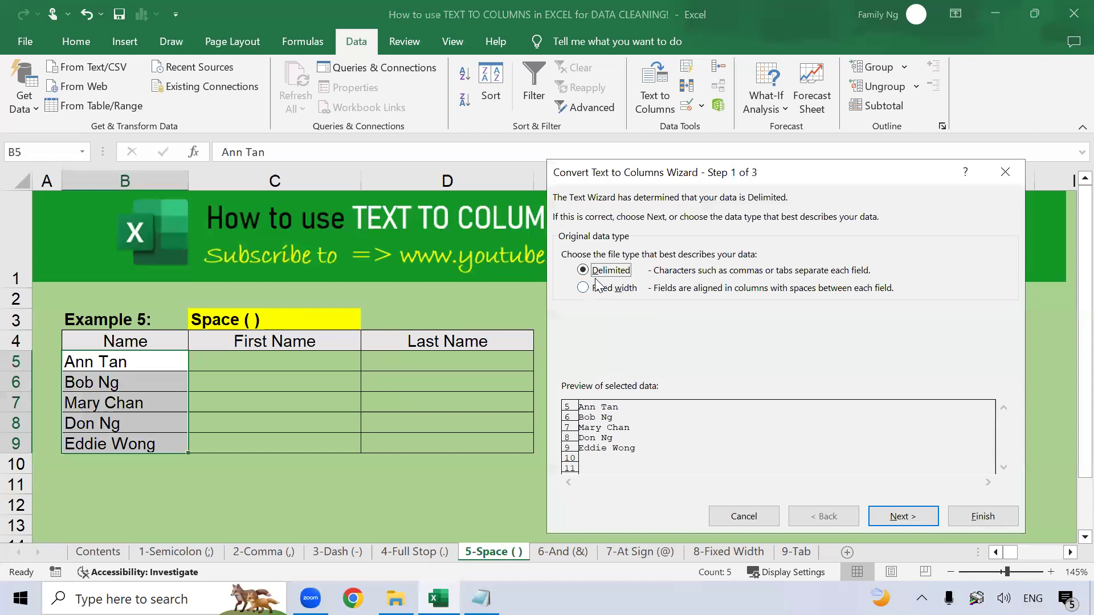
click(910, 518)
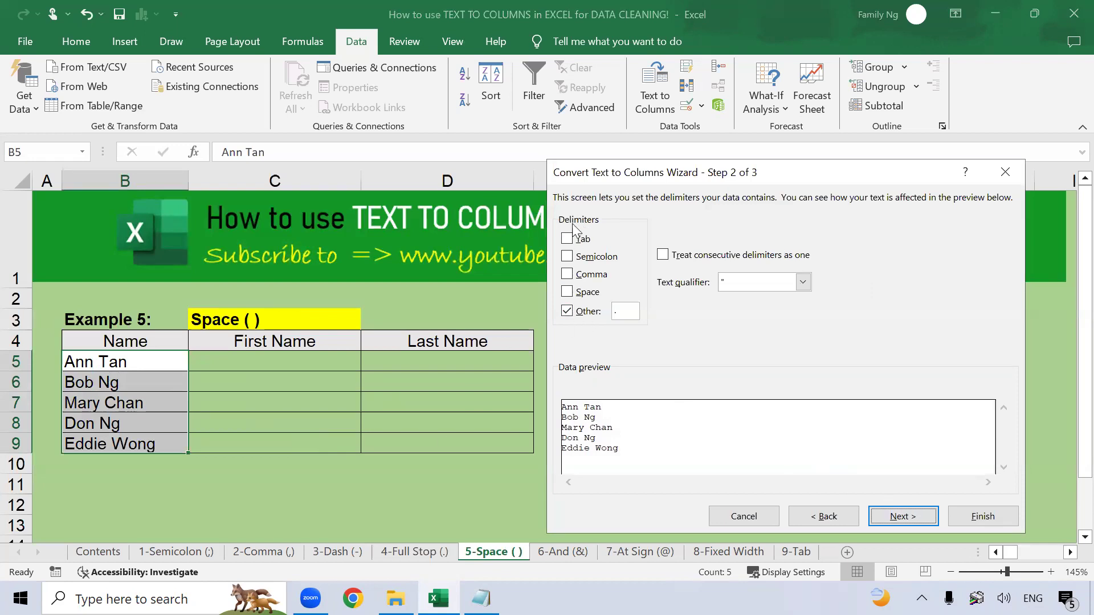
click(567, 312)
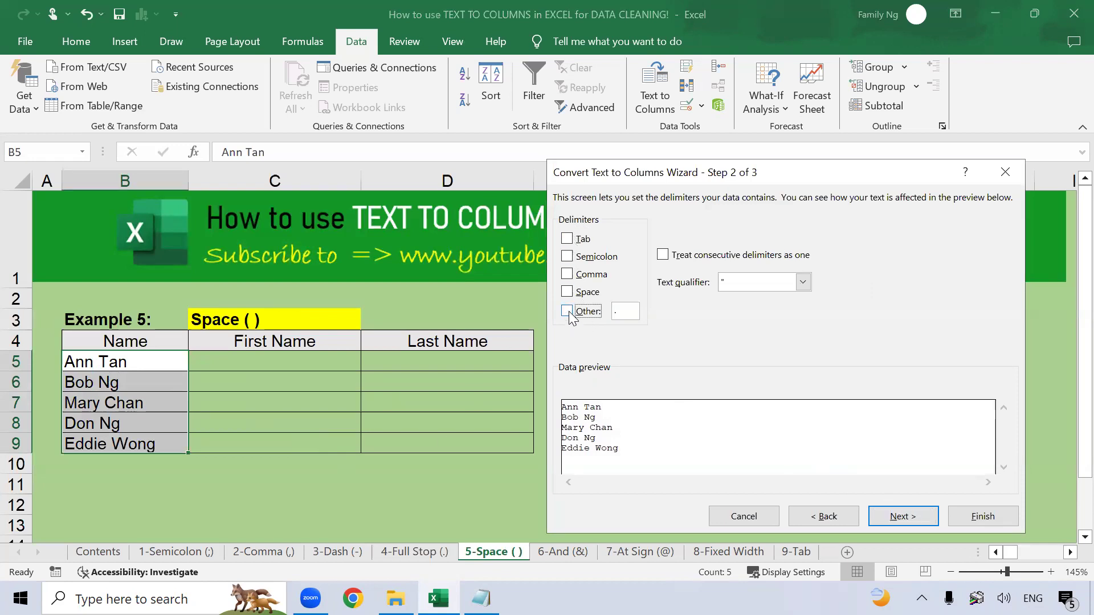
click(568, 293)
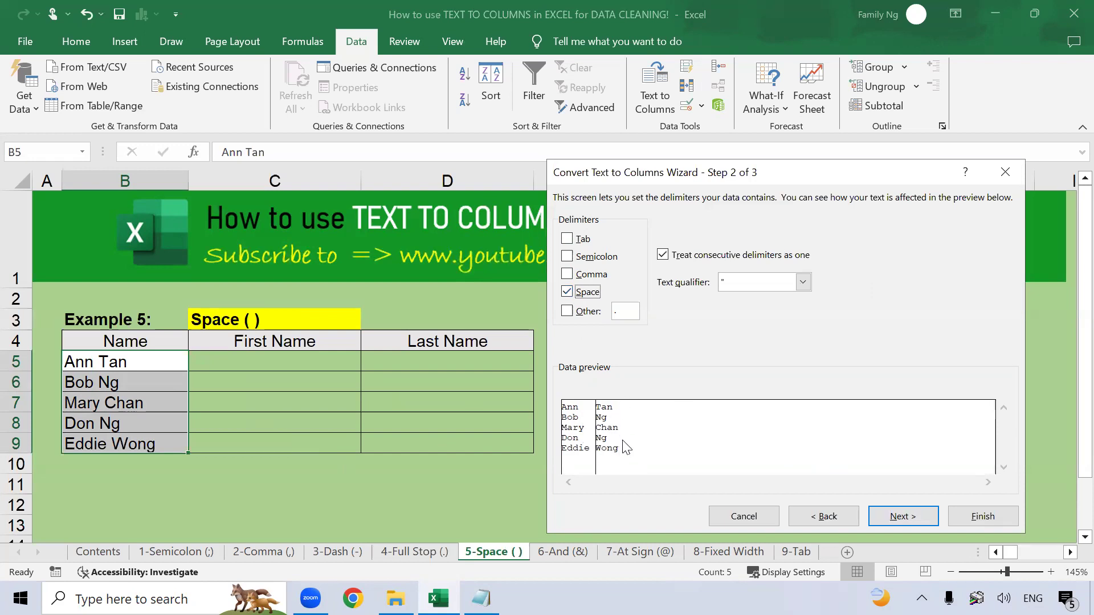
click(906, 522)
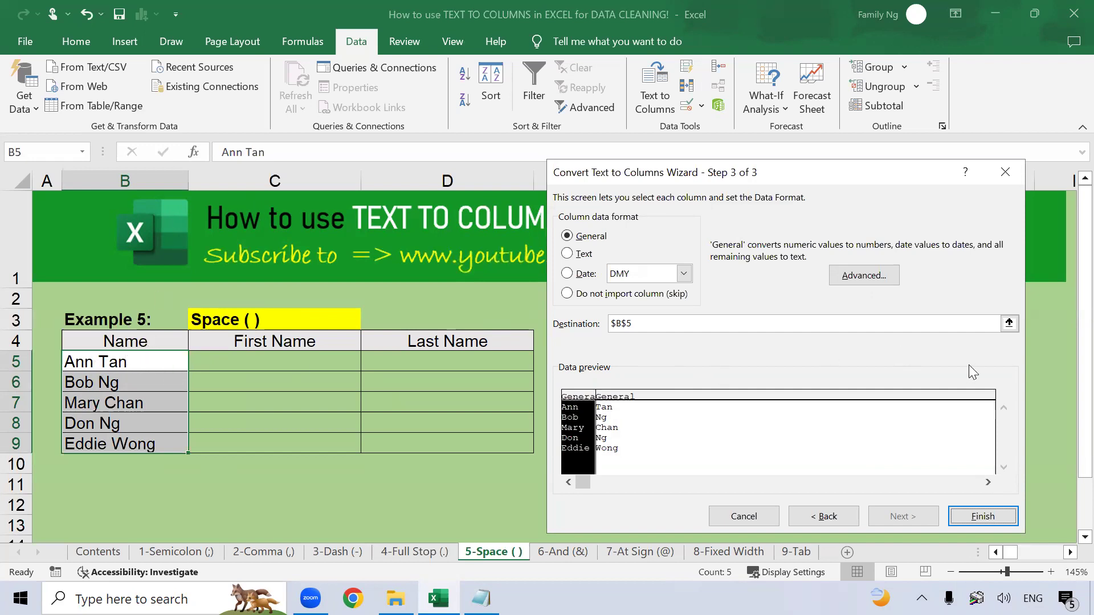
Step: Output the space-split names starting at cell C5 in General format and accept replacing the existing data
click(1009, 323)
click(263, 359)
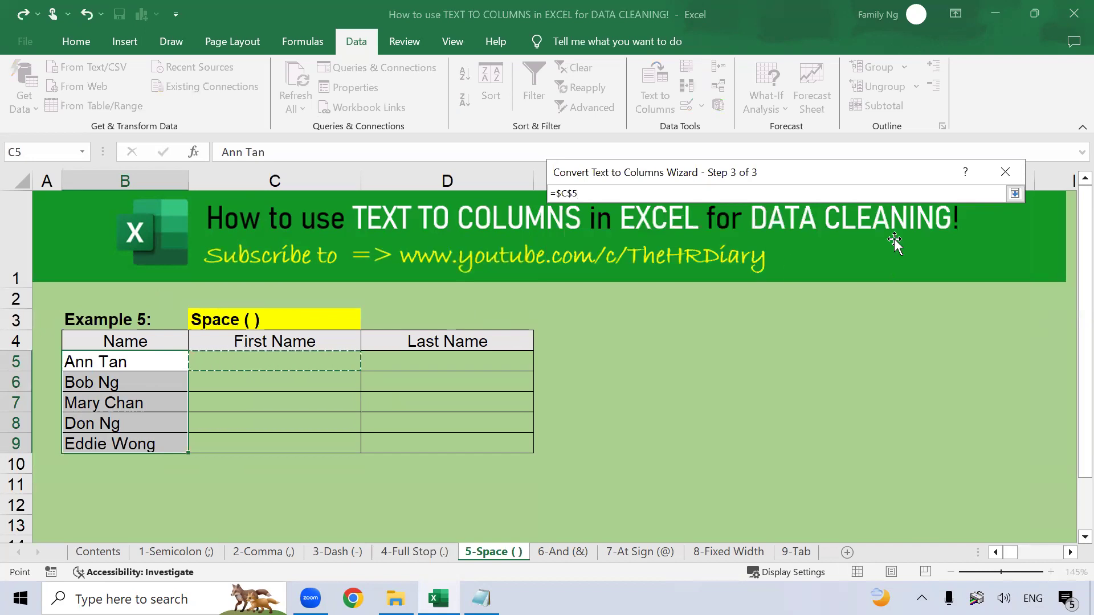
click(1014, 193)
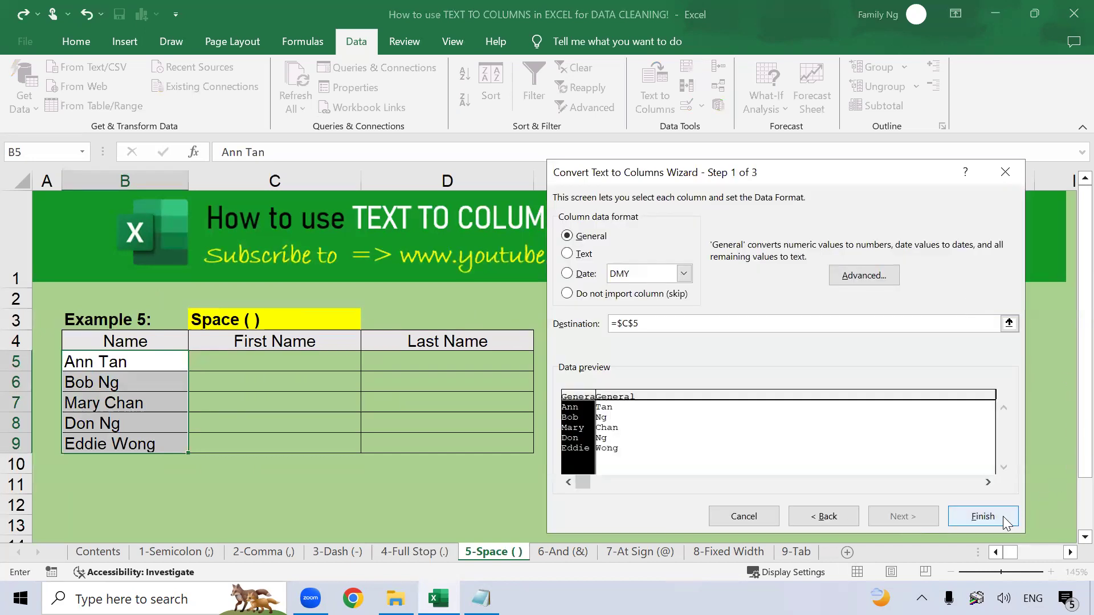
click(996, 522)
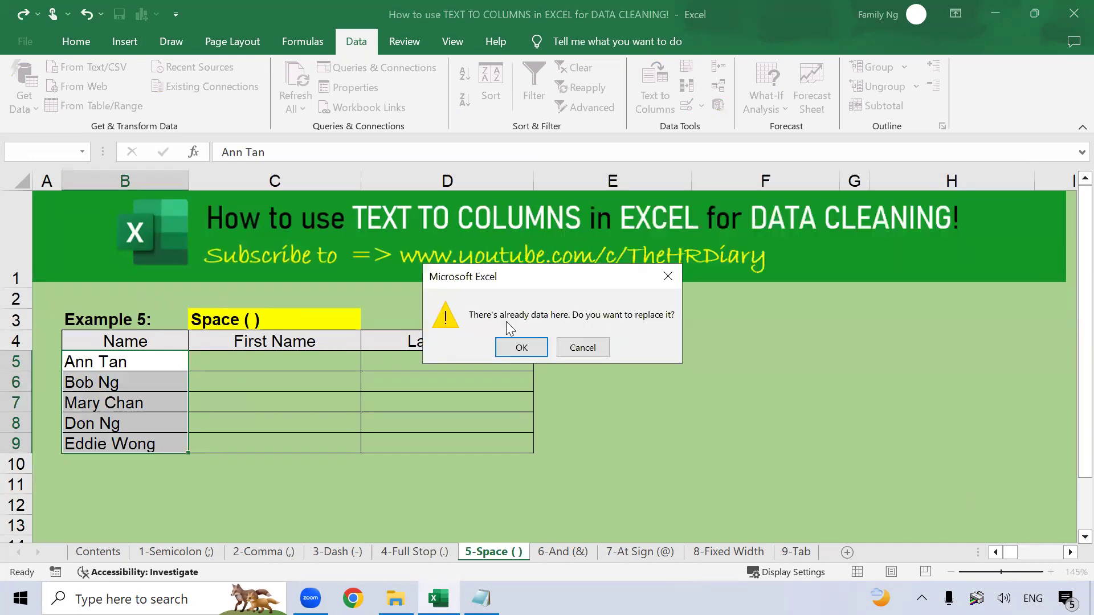
click(530, 348)
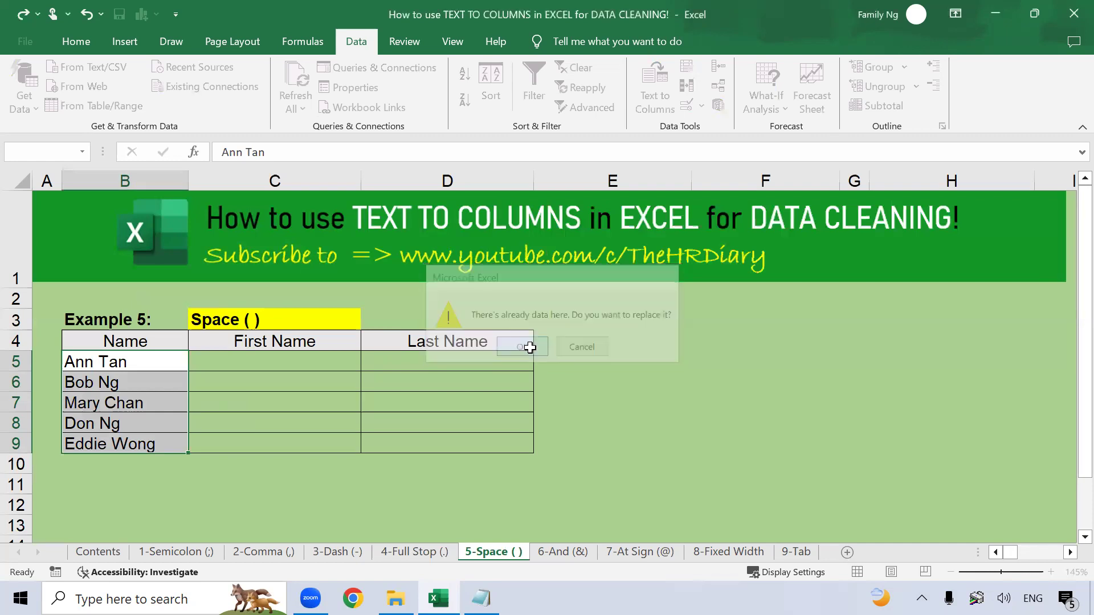
click(648, 420)
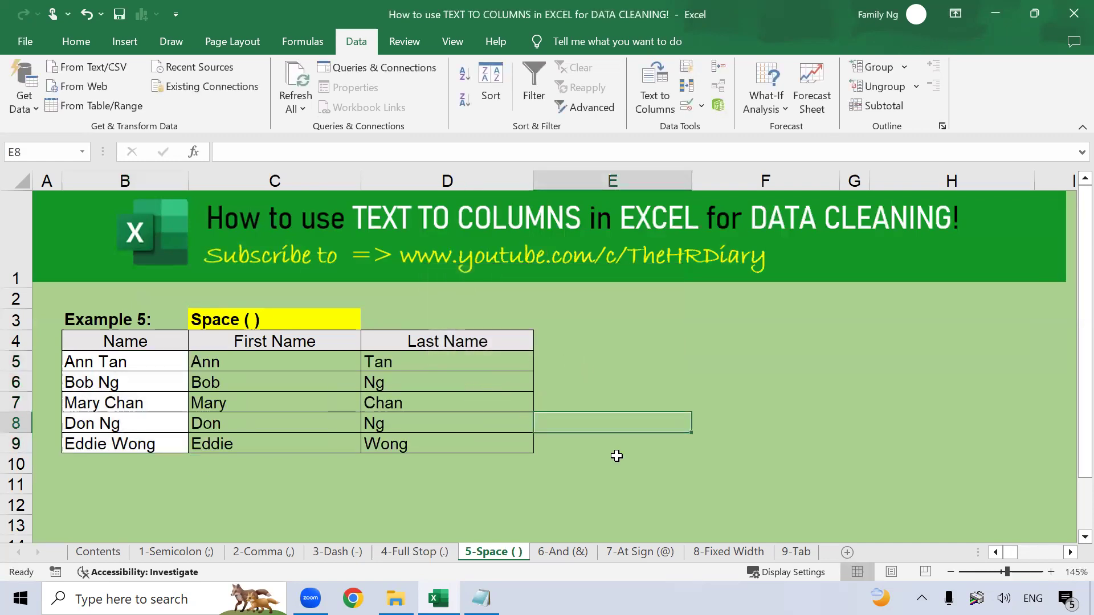
click(660, 399)
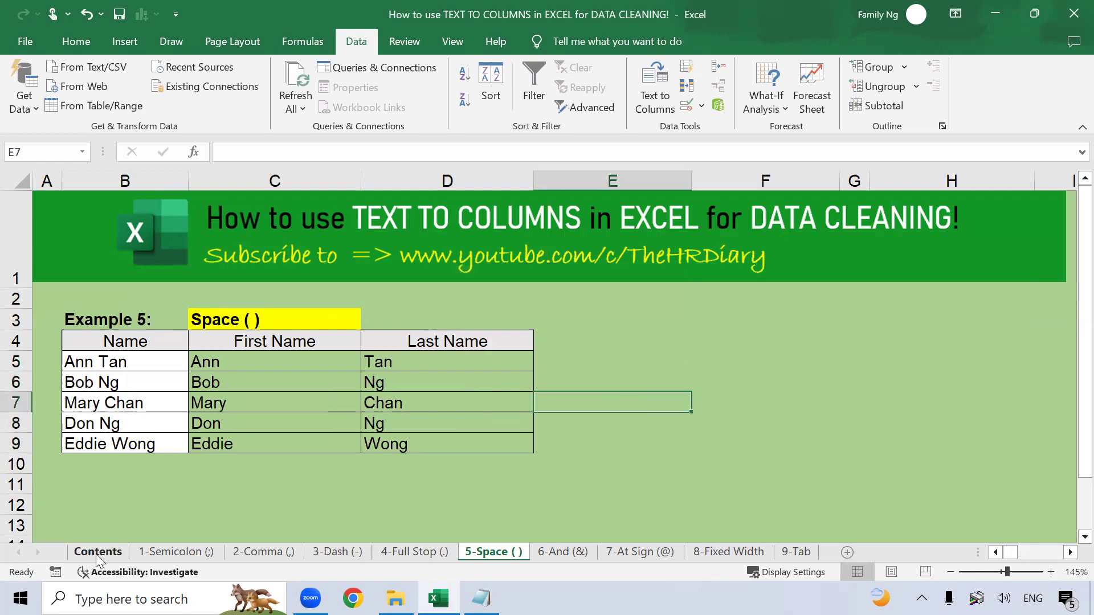
Step: On the 6-And (&) sheet, set up a delimited Text to Columns split of B5:B9 using only the custom delimiter &
click(554, 558)
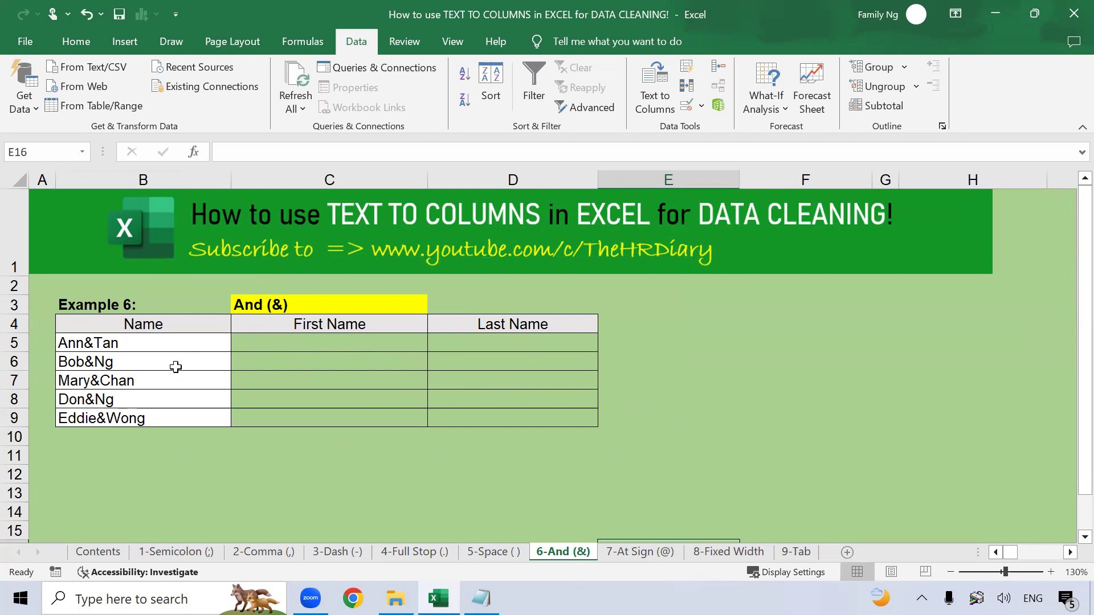
drag(192, 343, 191, 417)
click(666, 114)
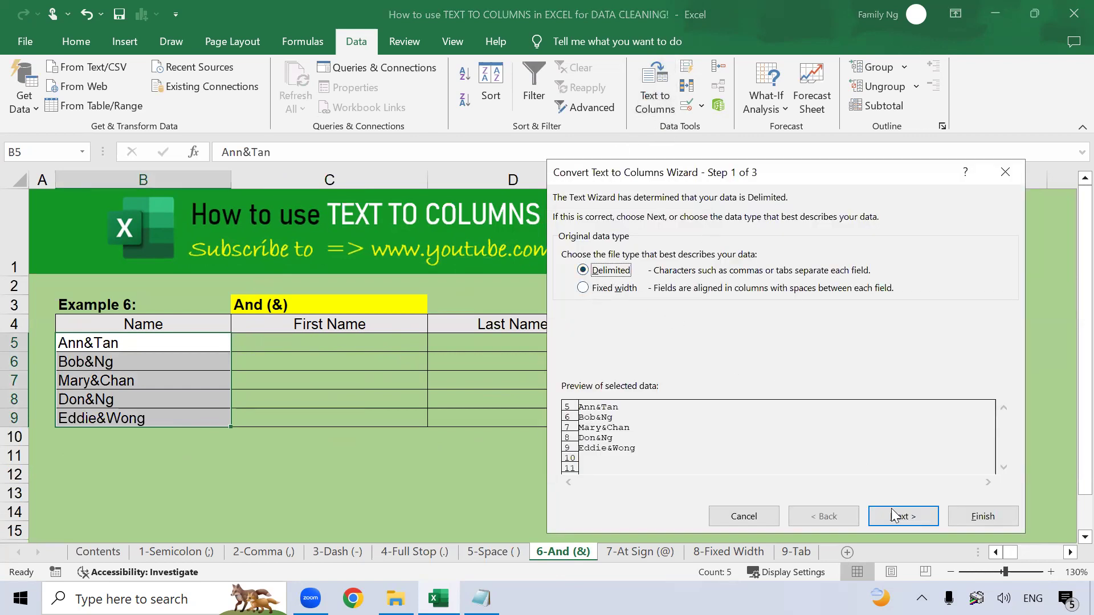
click(911, 516)
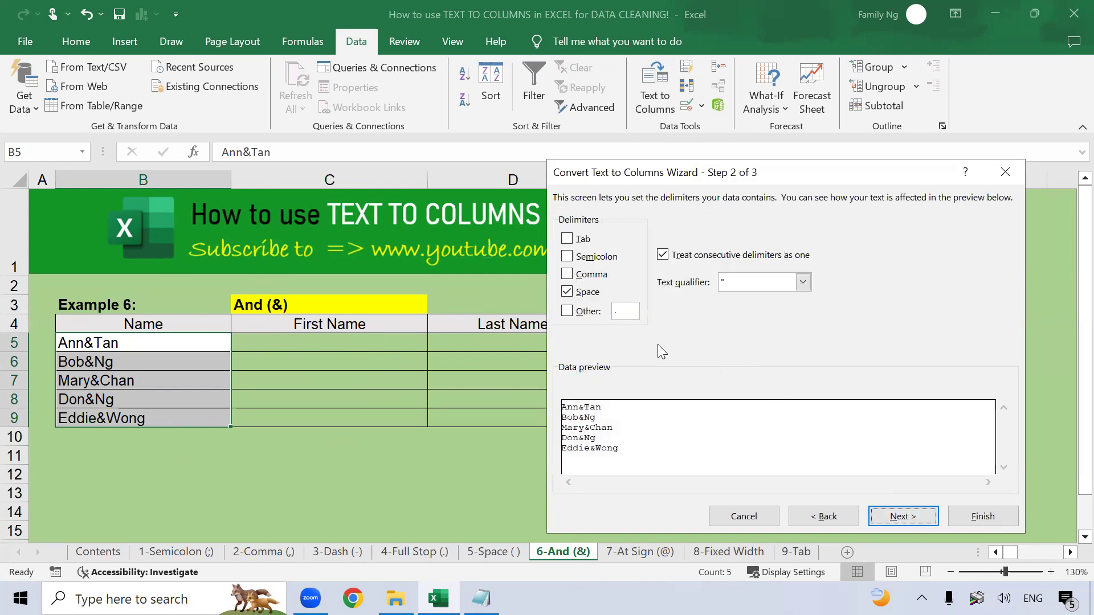
click(565, 289)
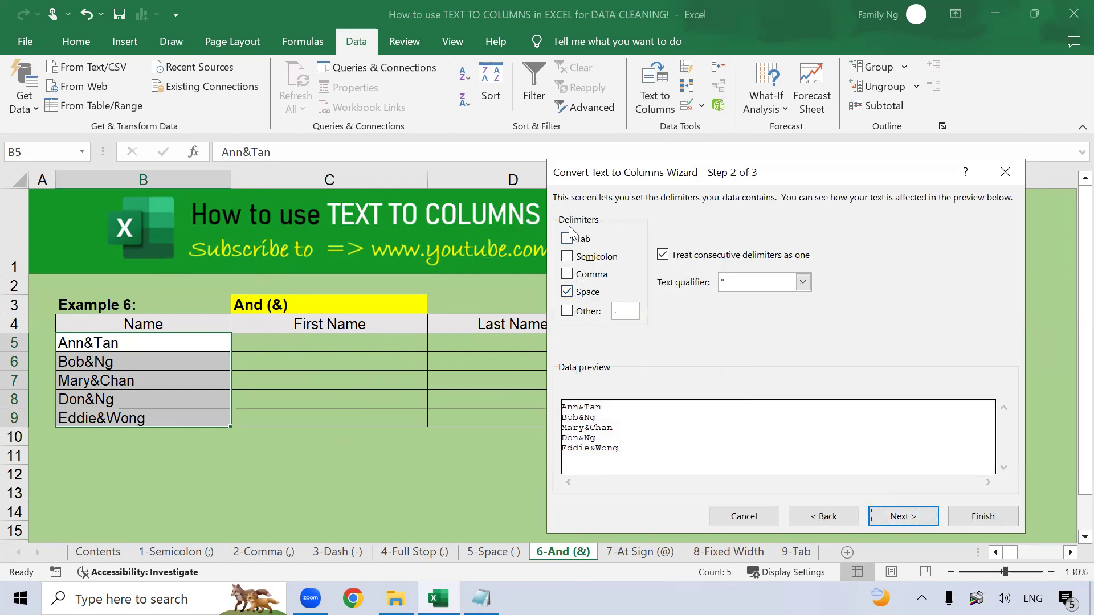
click(567, 291)
text(&)
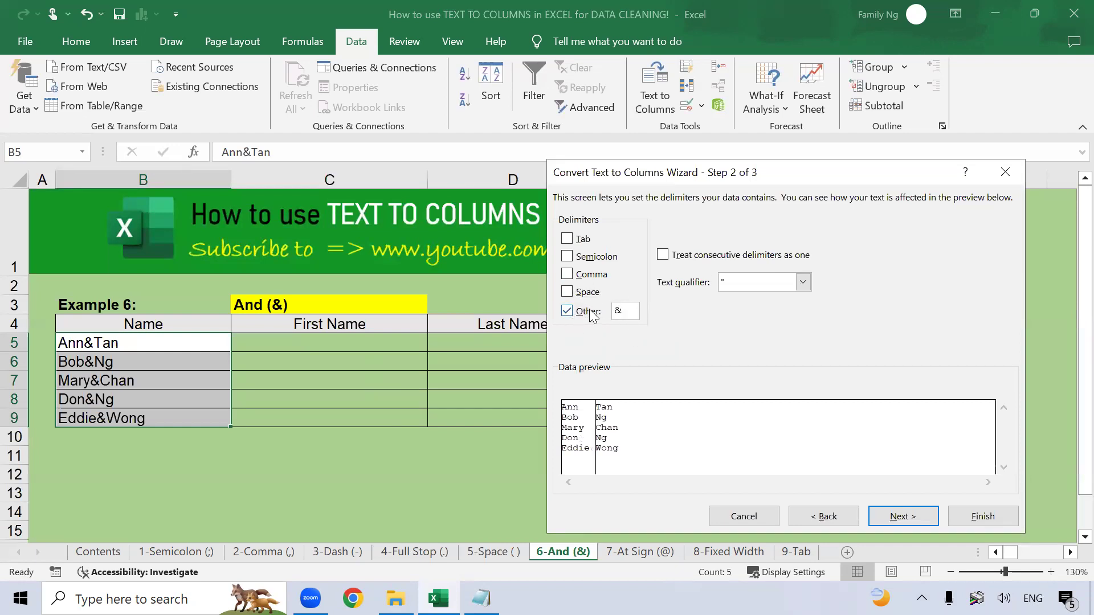
click(923, 515)
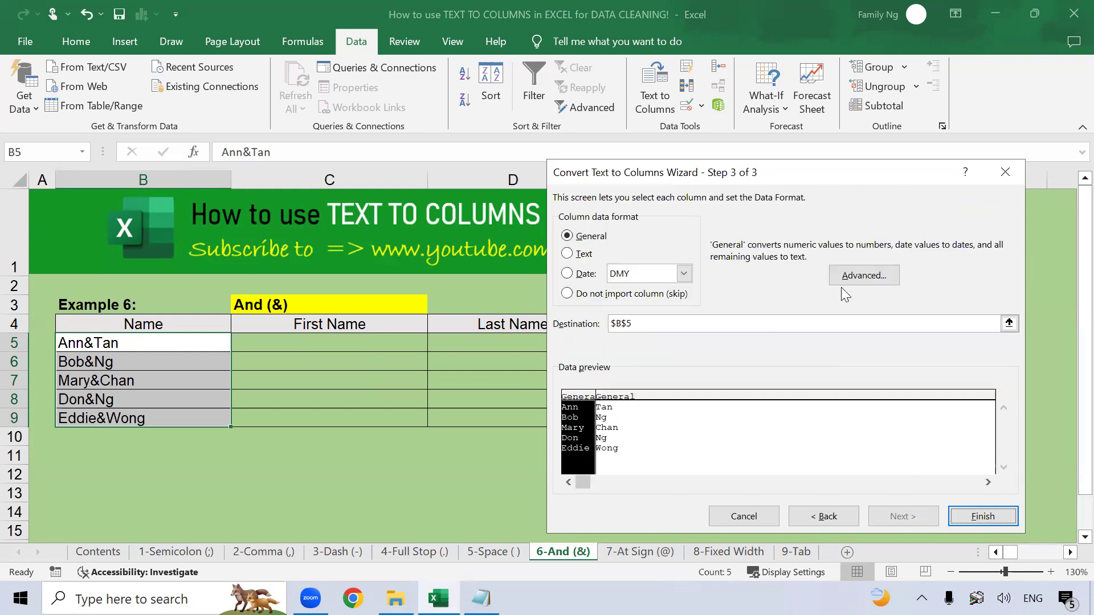
Step: Set the ampersand split's destination to C5, complete it replacing existing data, and check the First Name and Last Name columns
click(1017, 329)
click(337, 341)
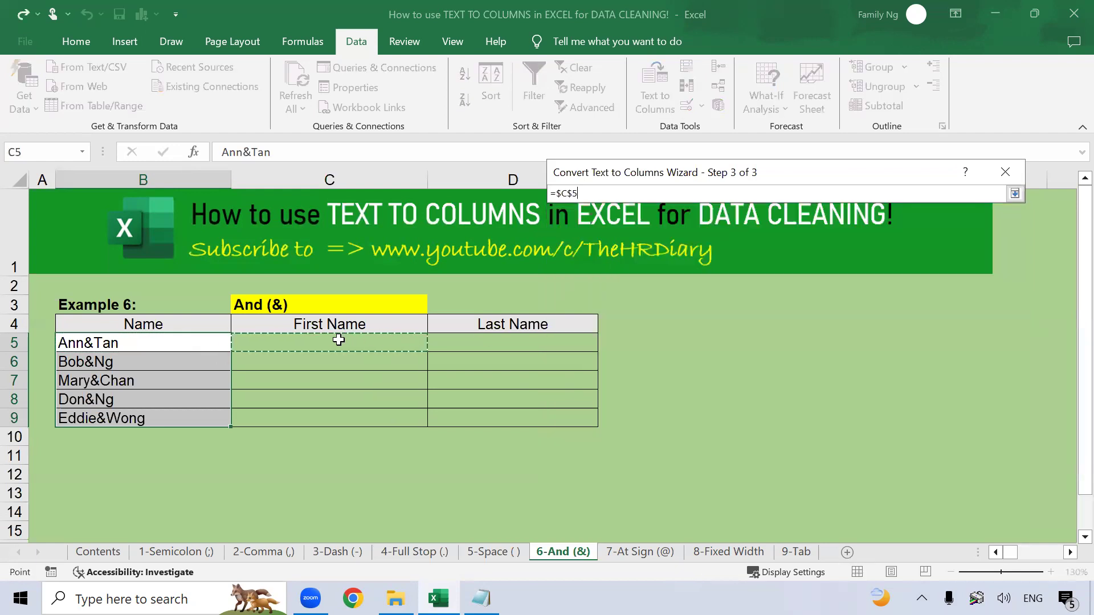
click(1015, 194)
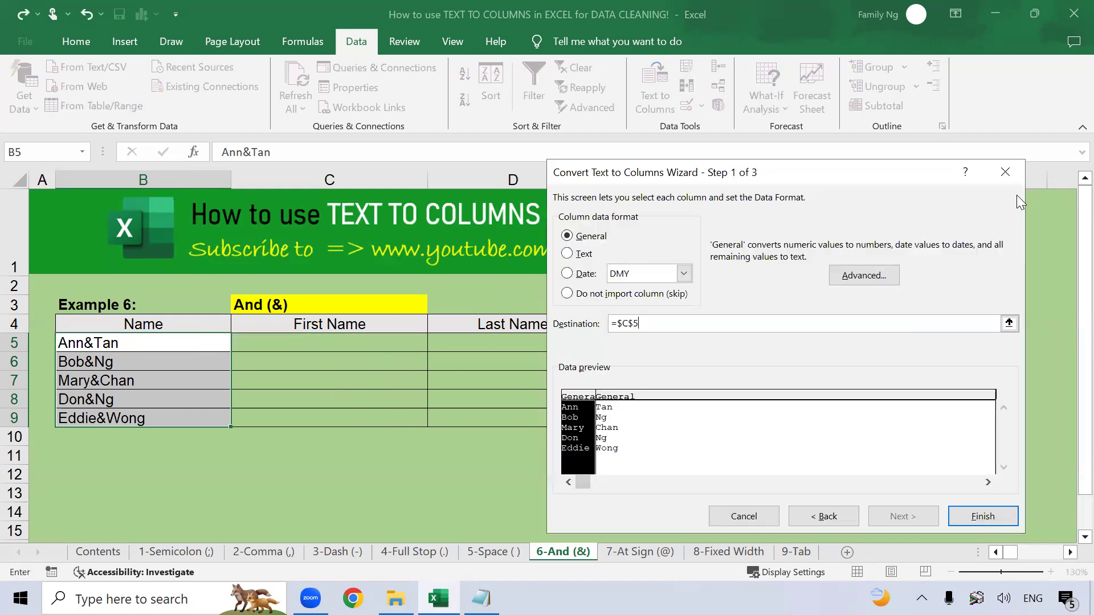
click(997, 509)
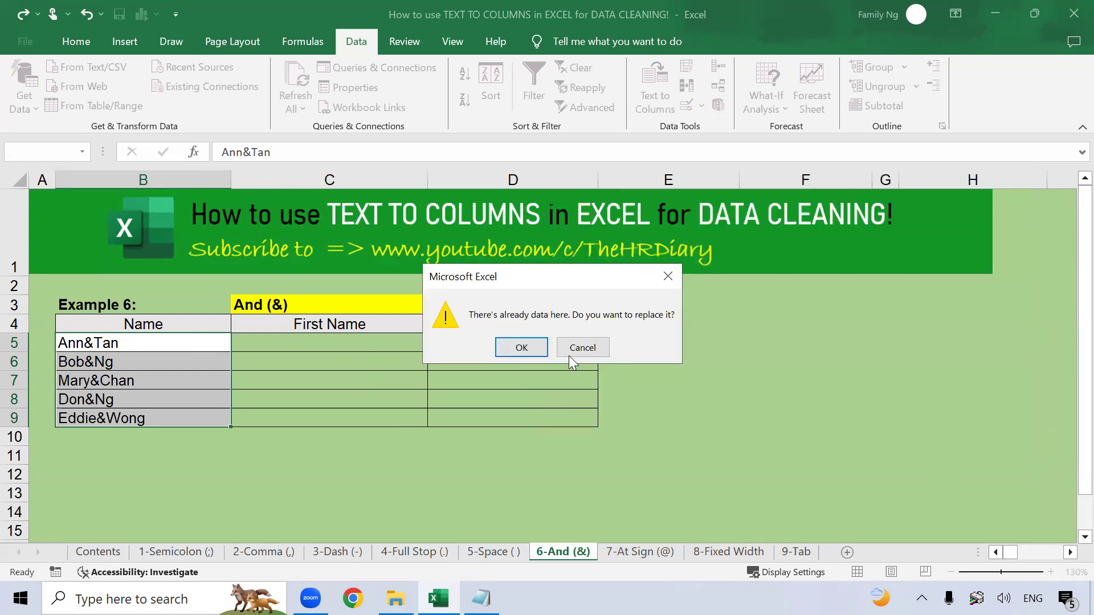
click(521, 349)
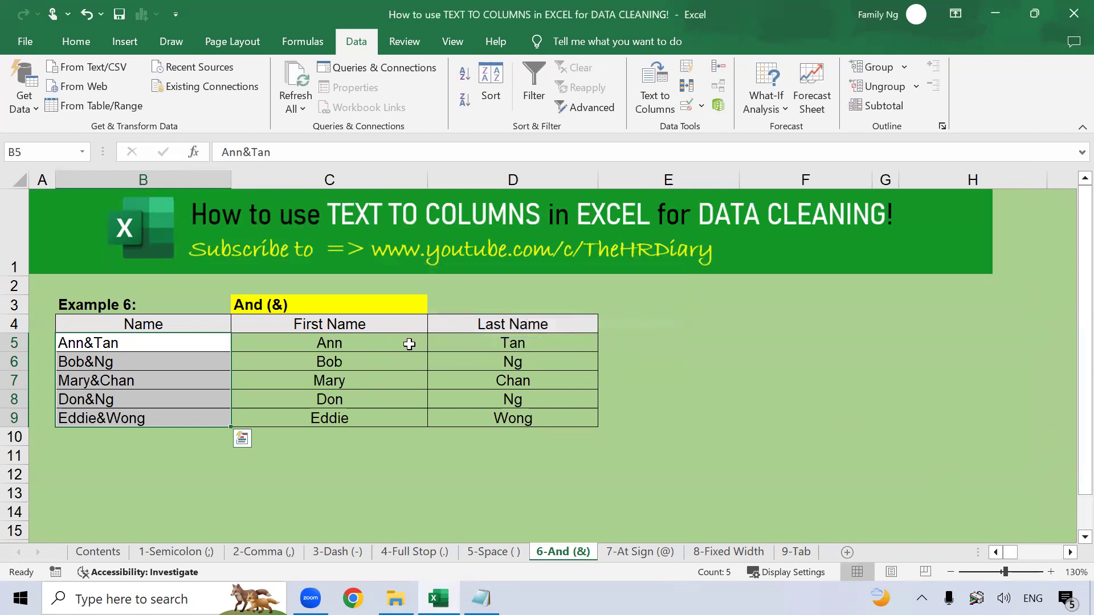
drag(284, 348, 317, 418)
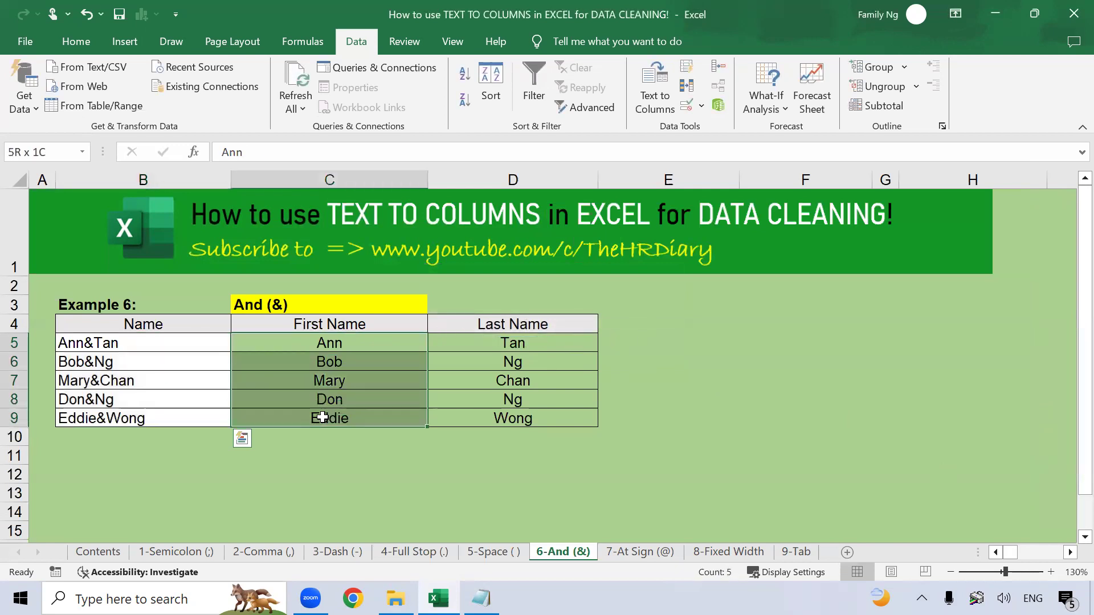
drag(536, 342, 555, 420)
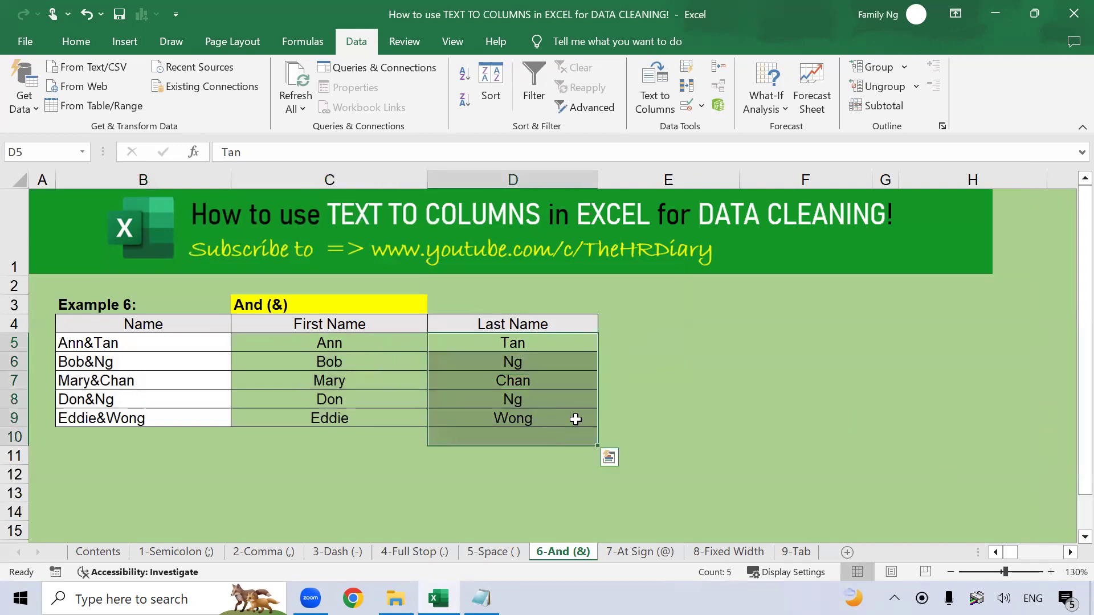
click(733, 398)
Step: On the 7-At Sign (@) sheet, set up a delimited Text to Columns split of B5:B9 using only the custom delimiter @
click(641, 550)
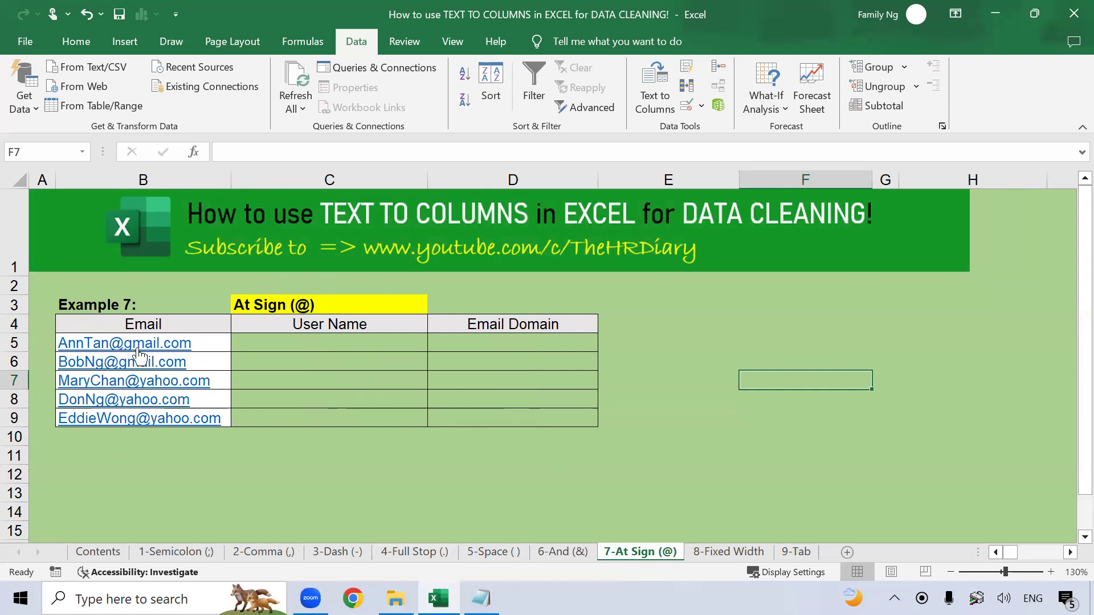
click(320, 338)
click(524, 337)
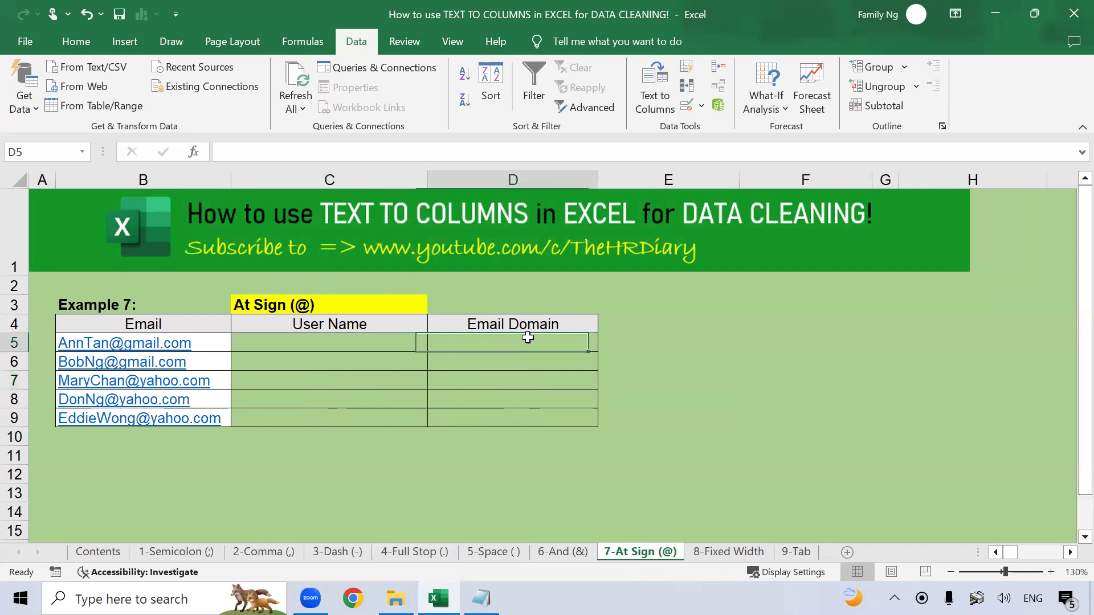
drag(205, 345, 222, 418)
click(671, 106)
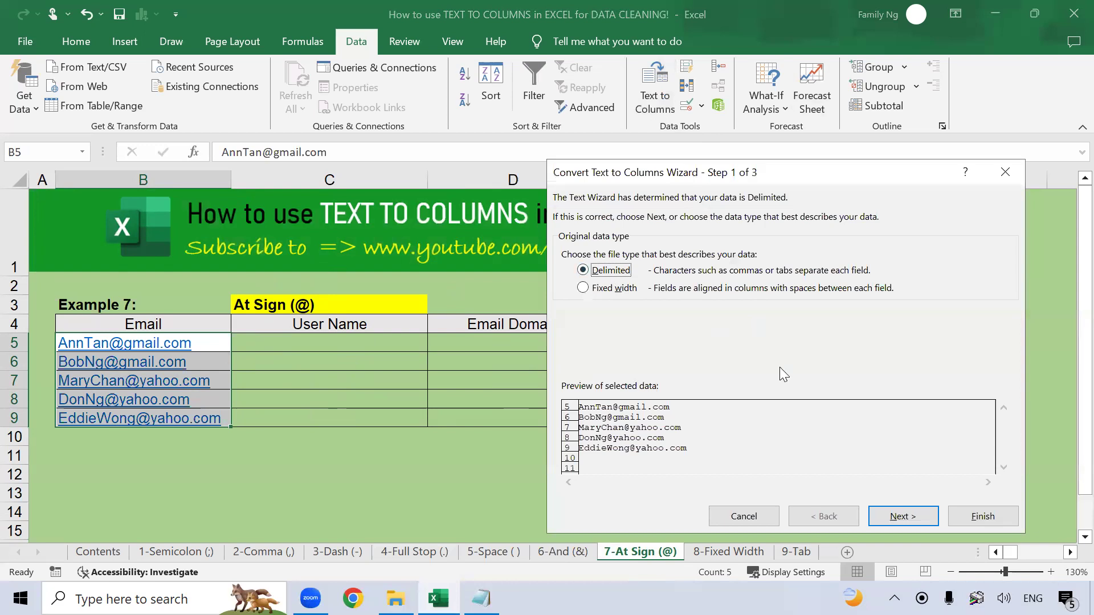
click(901, 517)
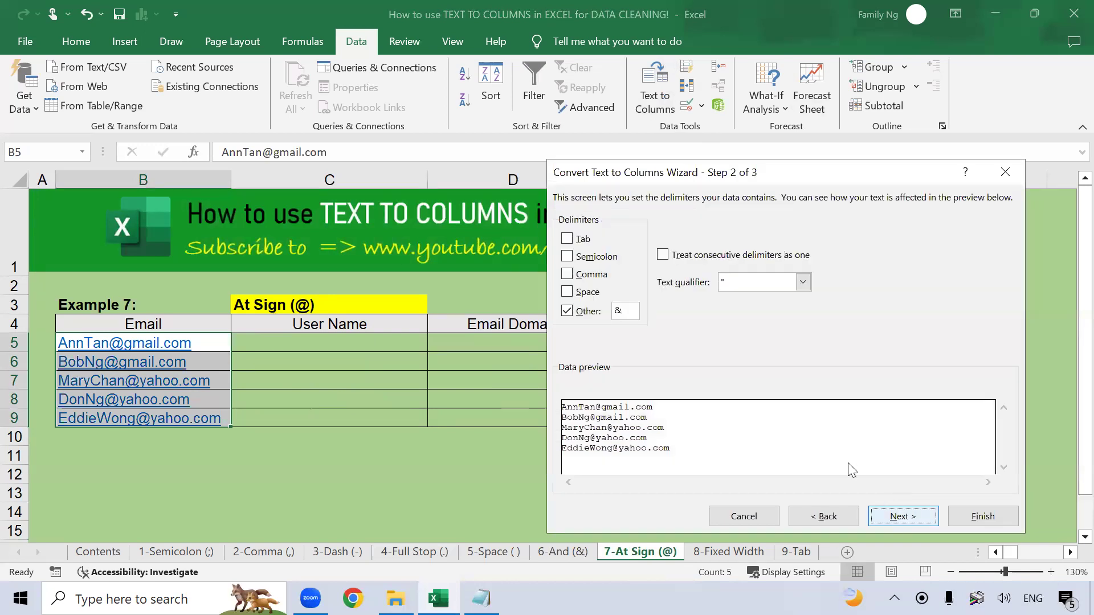
double_click(619, 311)
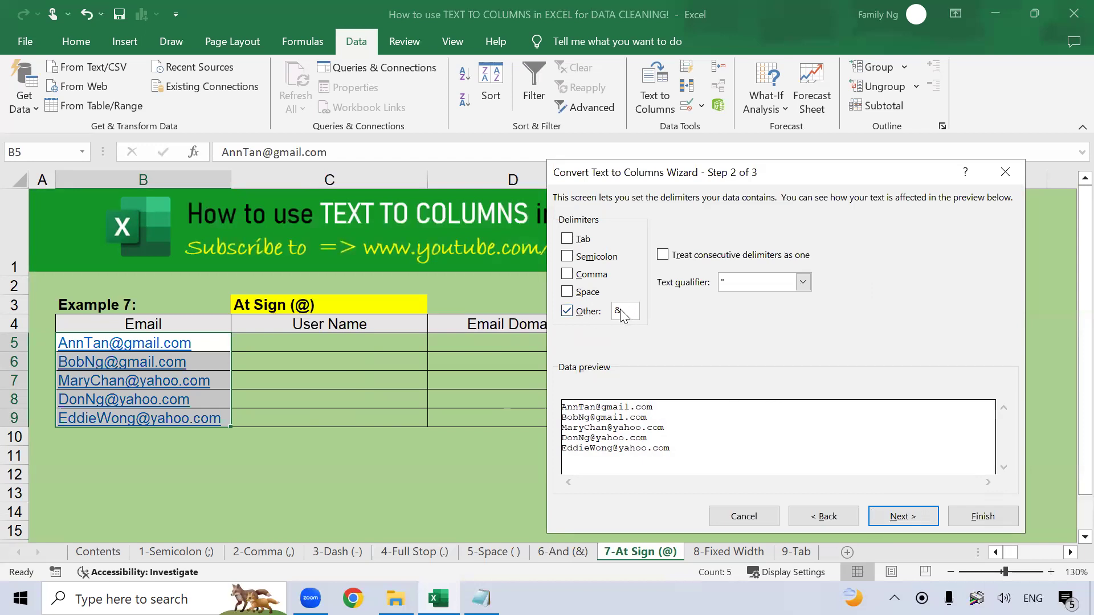
text(@)
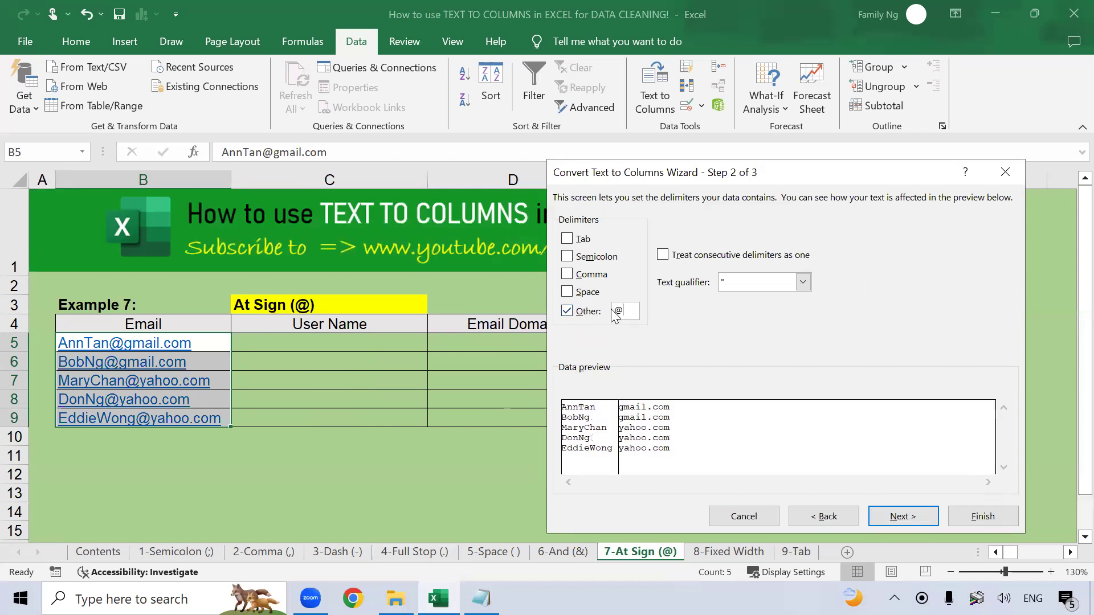
Step: Set the at-sign split's destination to C5, complete it replacing existing data, and check the User Name and Email Domain columns
click(913, 512)
click(1012, 323)
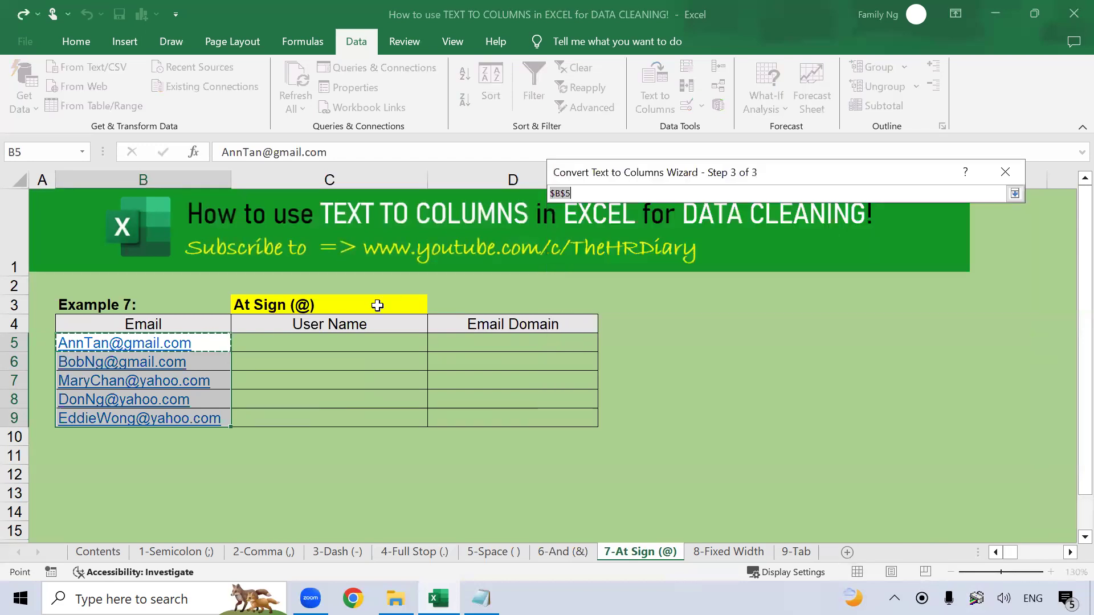
click(344, 343)
key(Return)
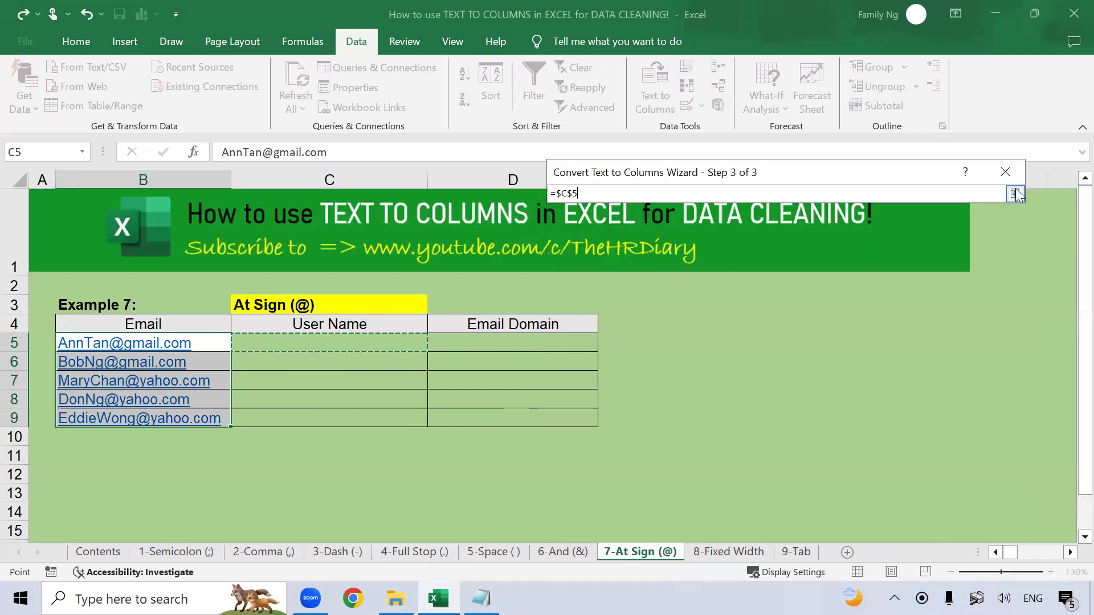
click(981, 517)
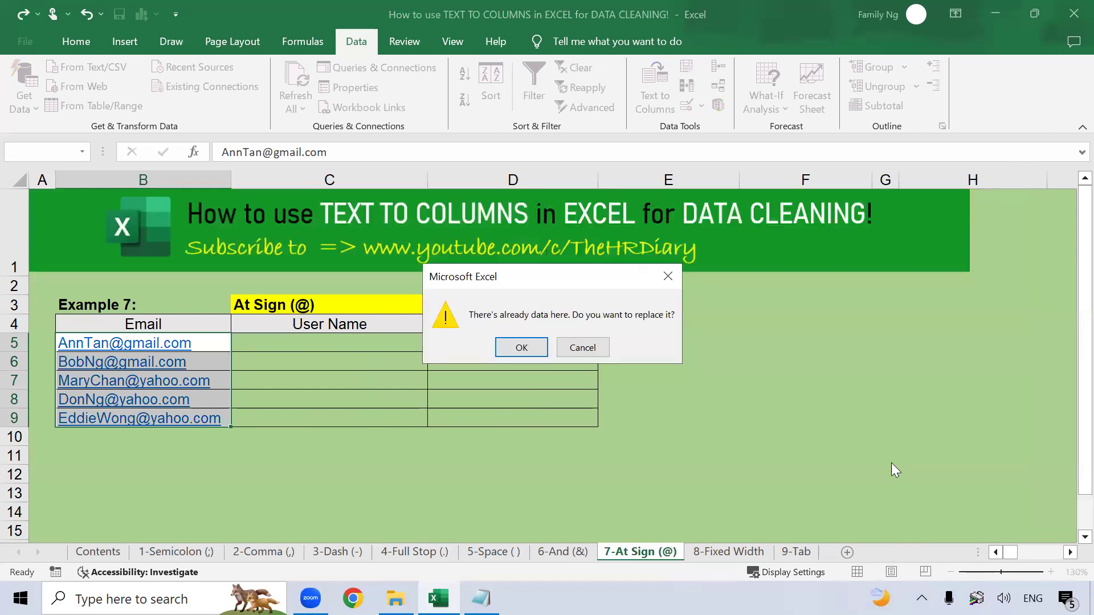
click(522, 349)
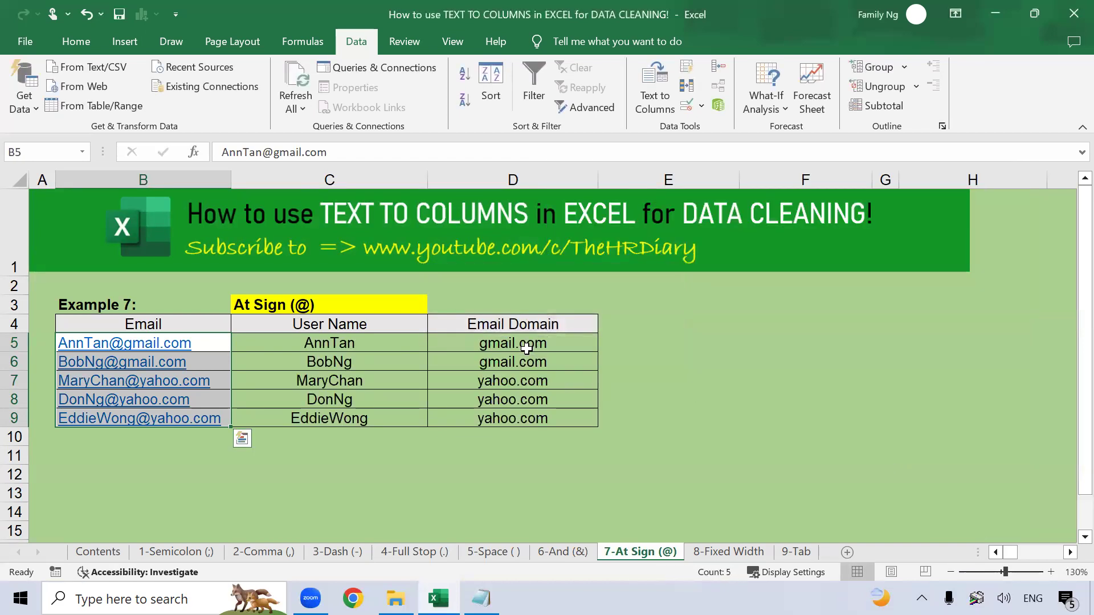
click(590, 398)
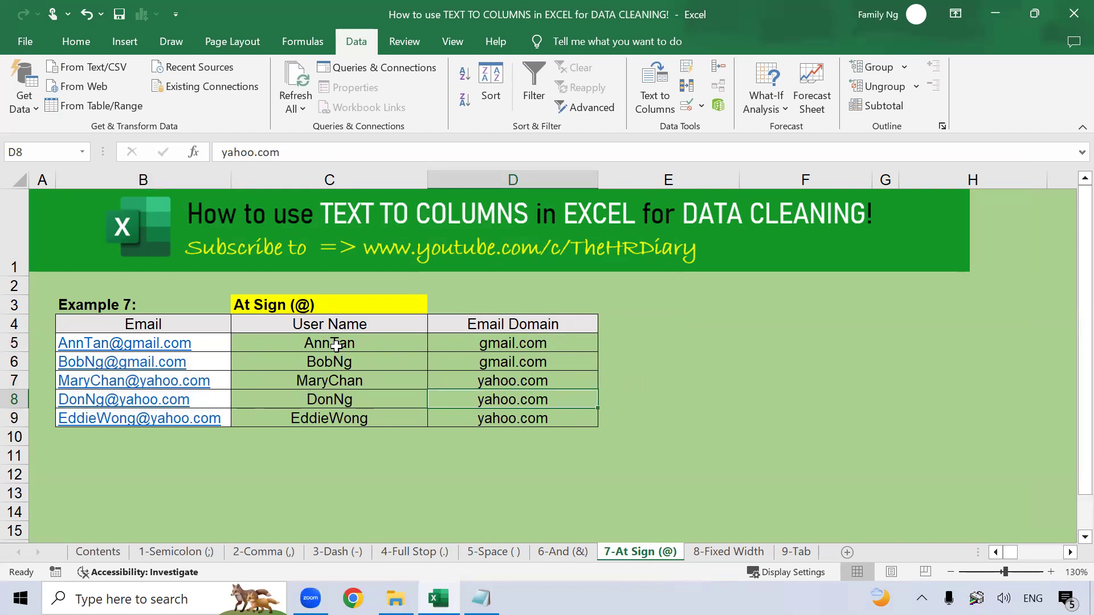
drag(358, 411, 354, 420)
drag(536, 328, 543, 434)
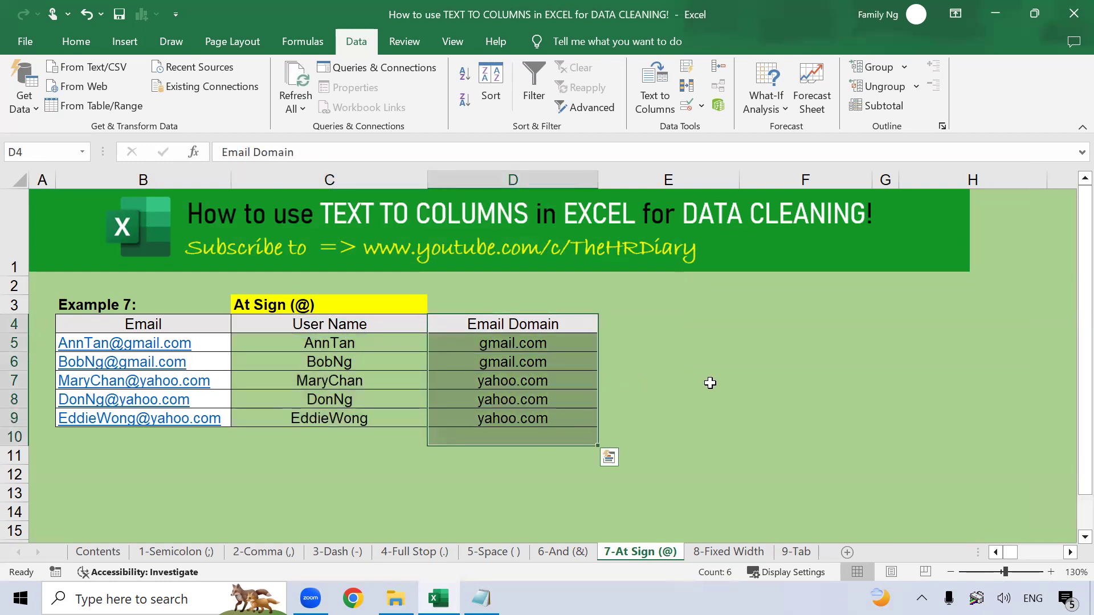
click(715, 380)
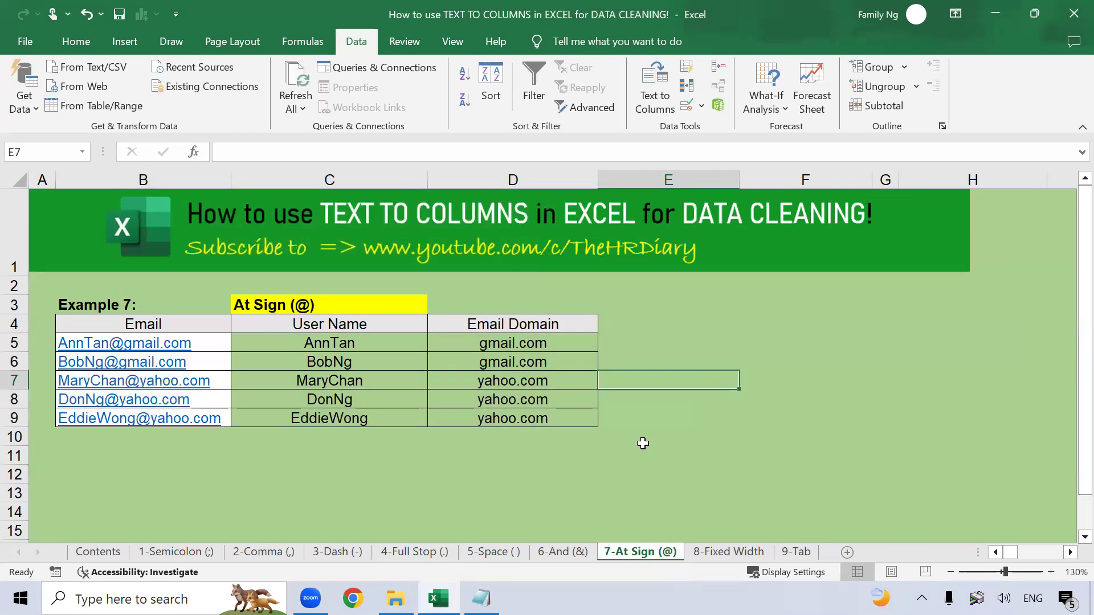
Step: Review the example list on the Contents sheet, then examine Example 8a's source data and target columns on the 8-Fixed Width sheet
click(100, 558)
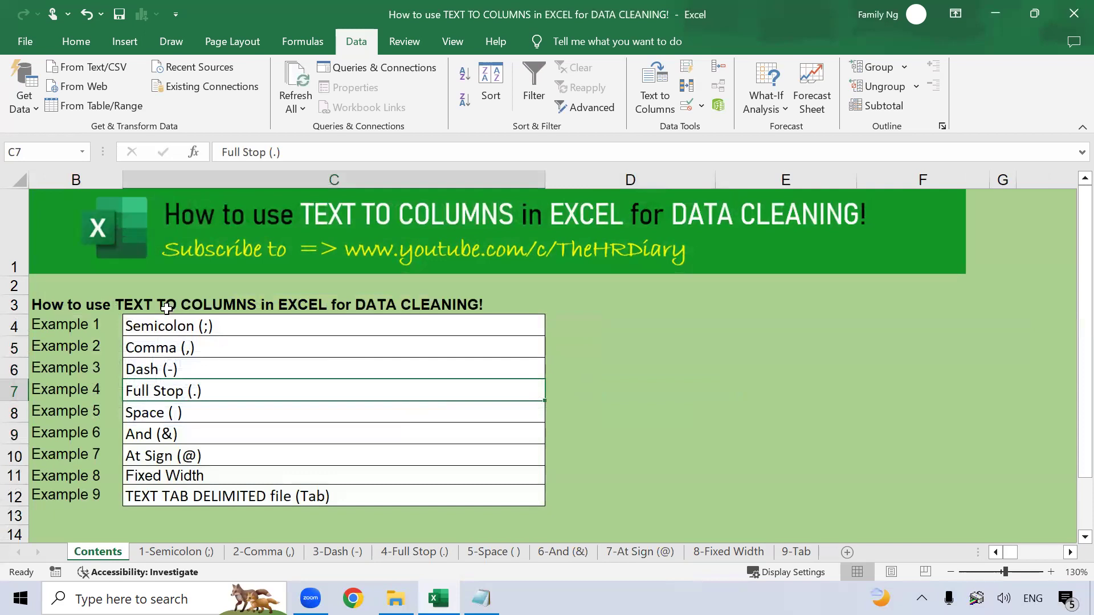
drag(110, 323, 245, 463)
click(232, 475)
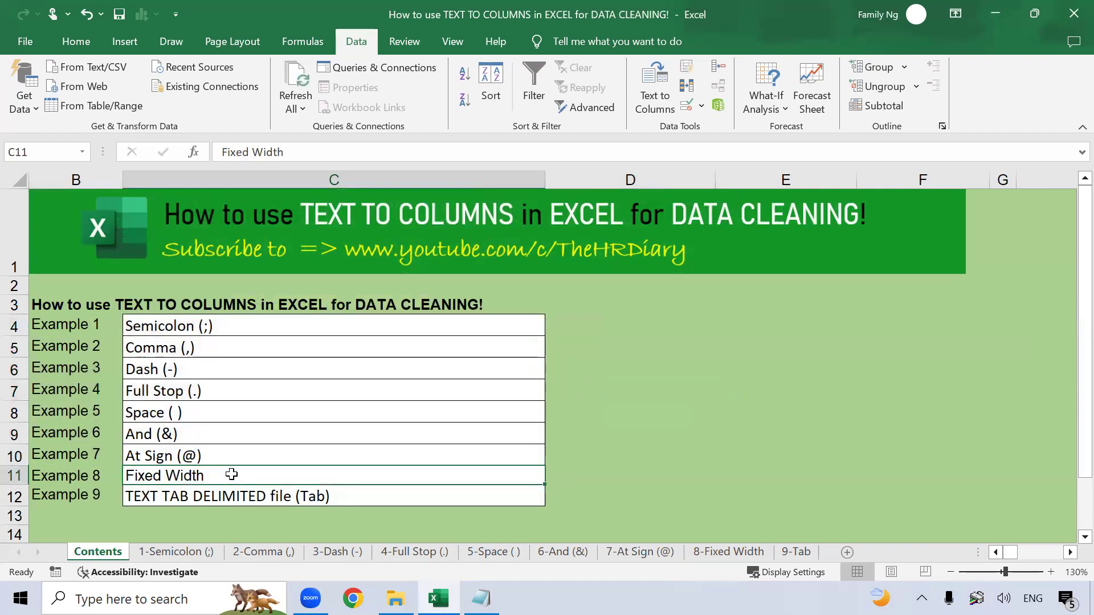
click(700, 554)
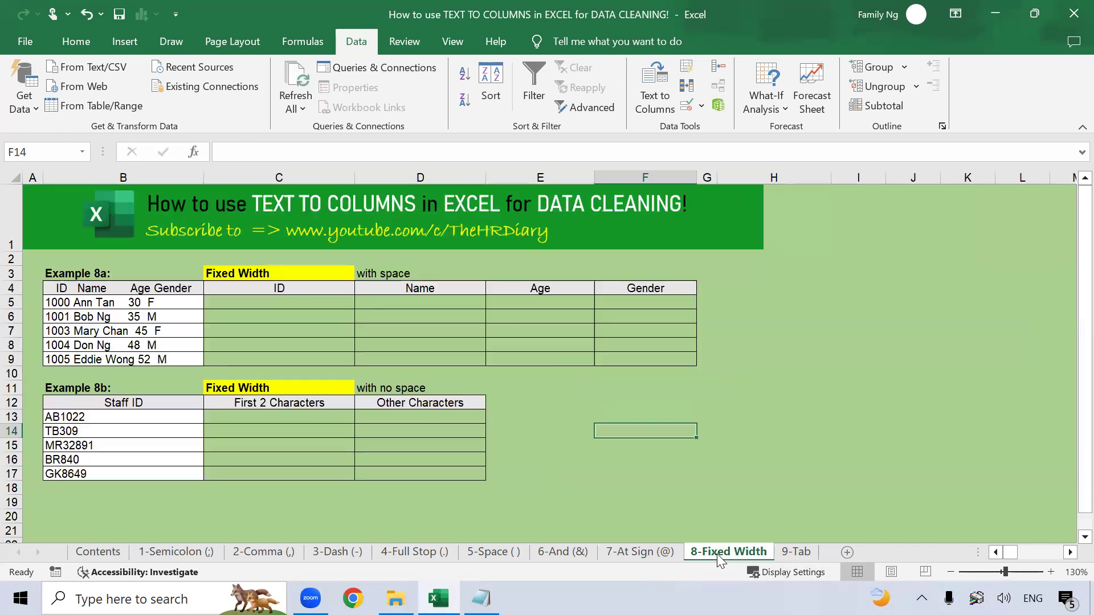
click(533, 344)
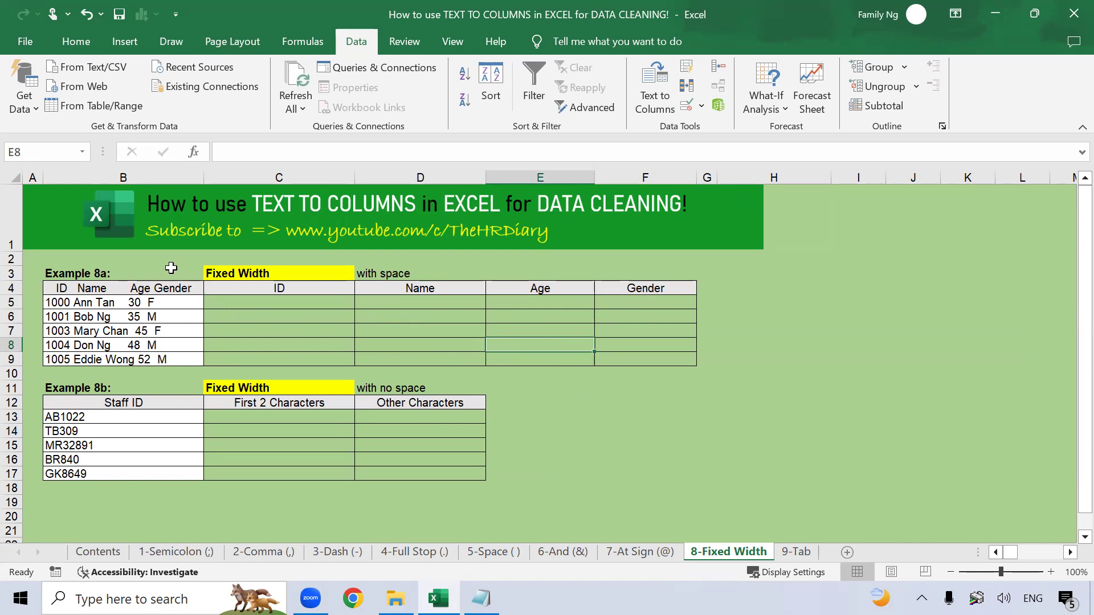
drag(165, 302, 176, 361)
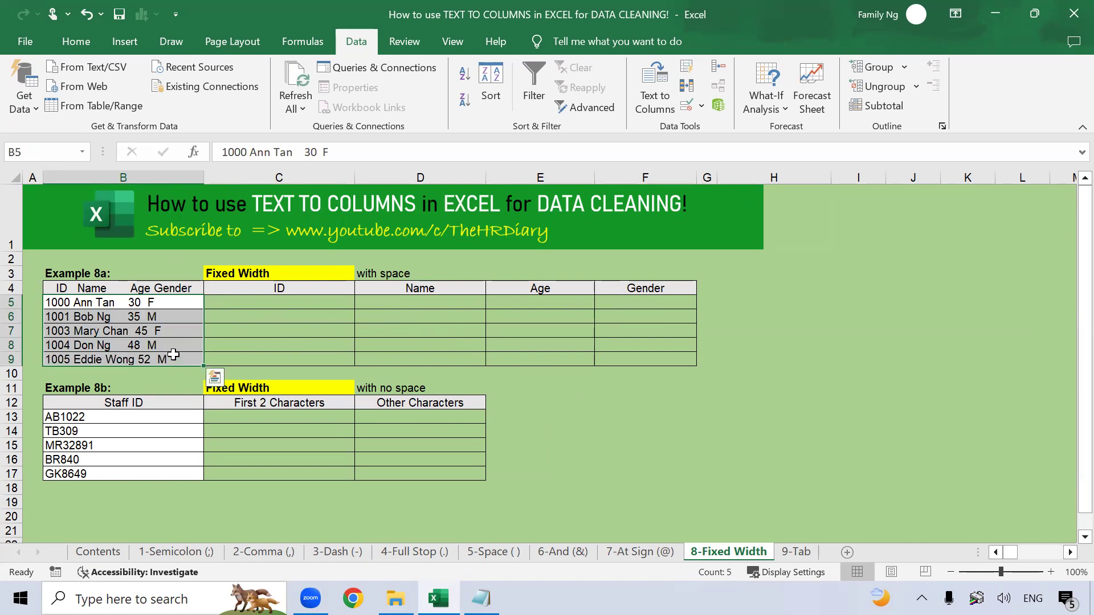
click(161, 320)
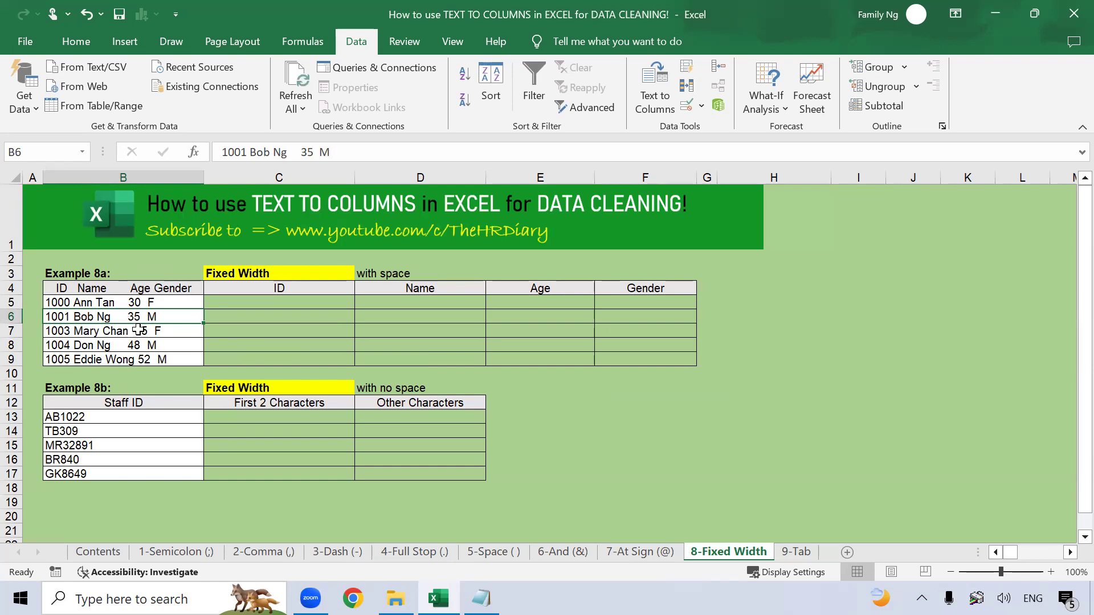
click(285, 288)
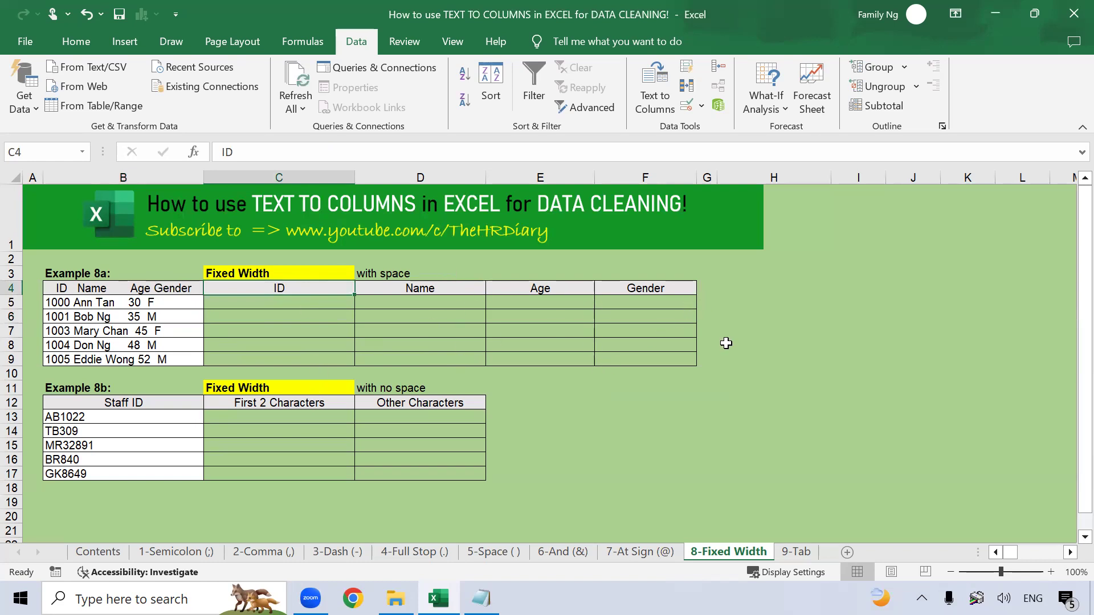
Step: Set up a fixed-width Text to Columns split of B5:B9 with column breaks after the ID, name and age
click(151, 302)
drag(152, 303, 154, 360)
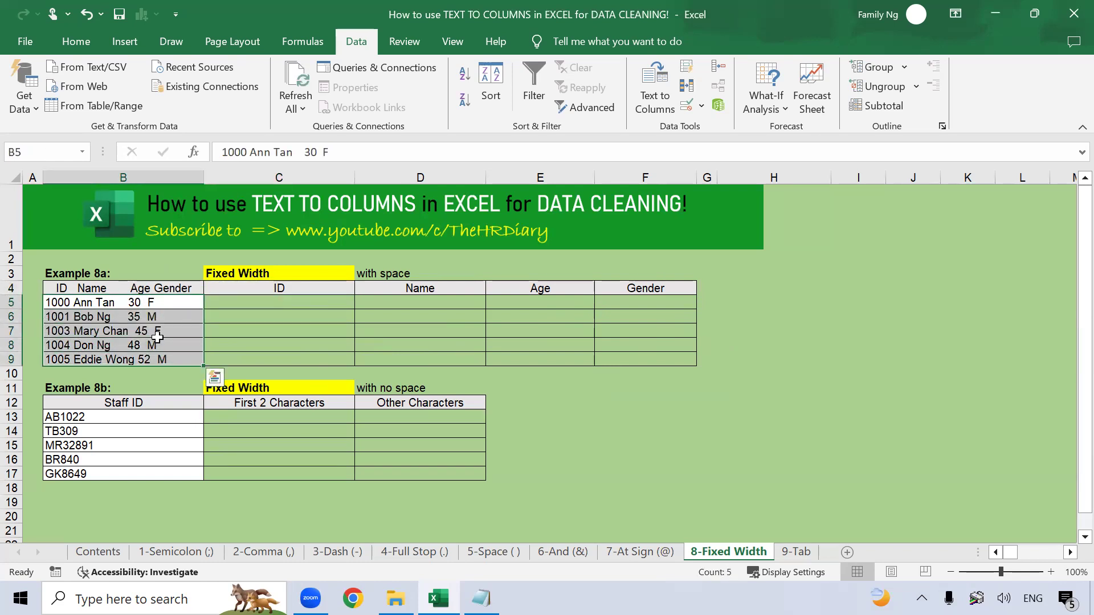
click(651, 104)
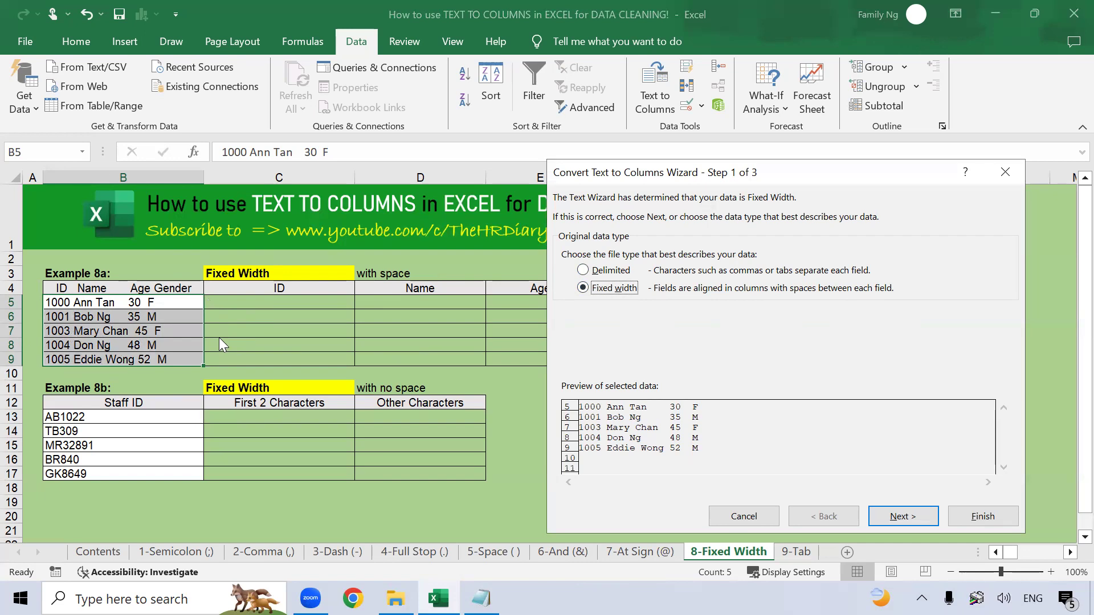
click(911, 516)
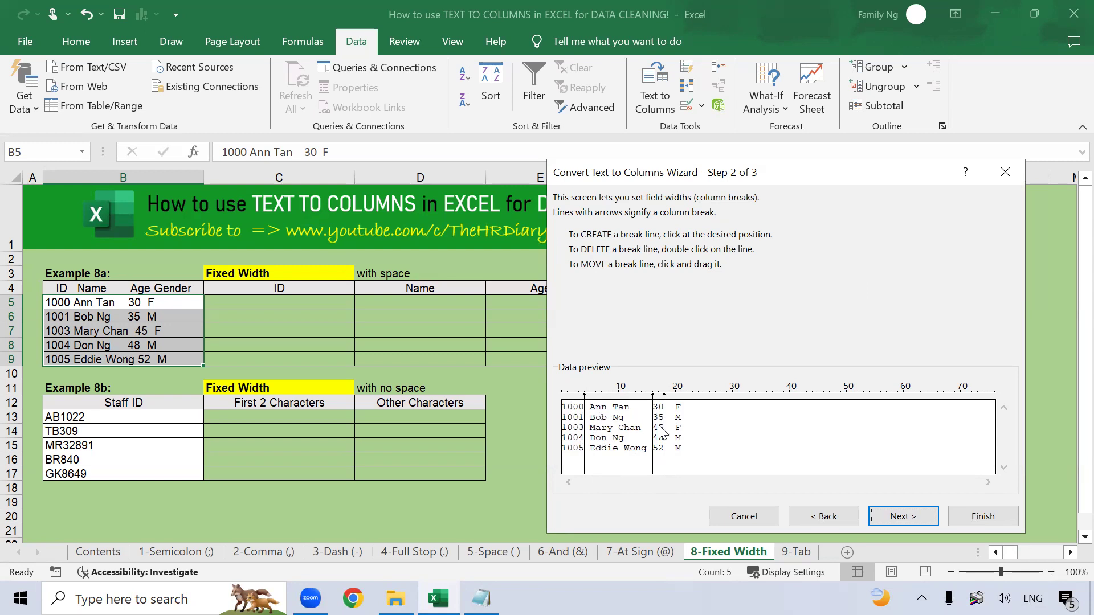
double_click(585, 421)
click(582, 421)
click(613, 442)
click(916, 515)
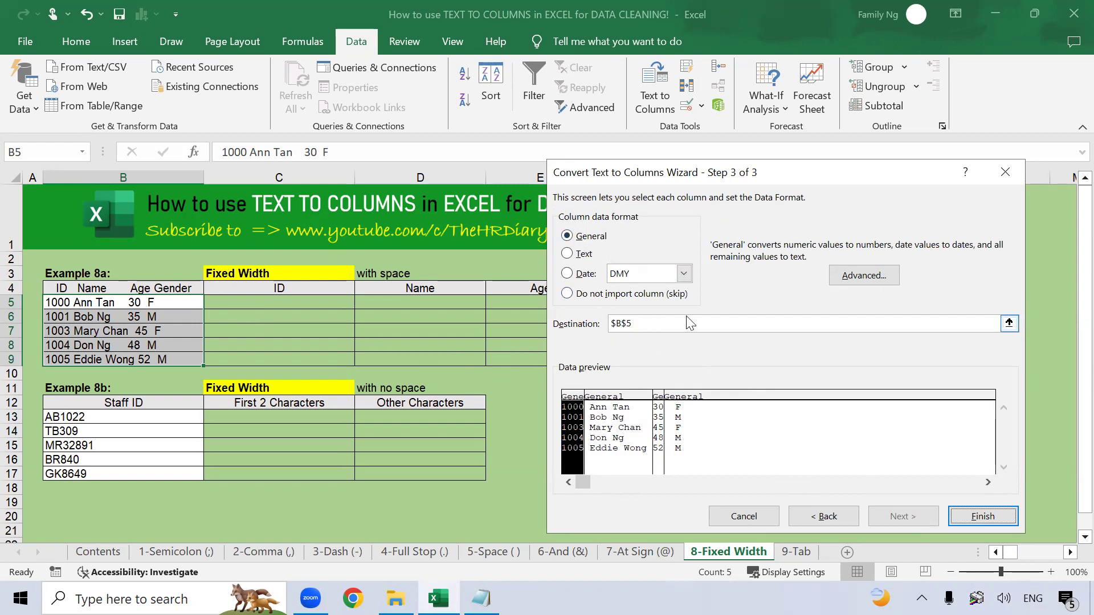
click(734, 324)
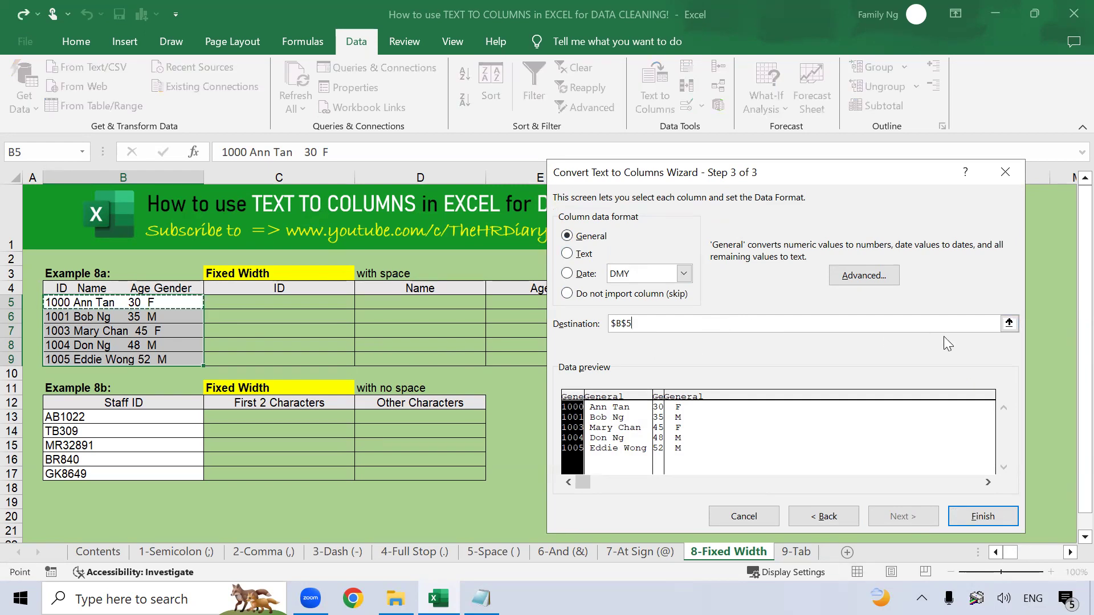
click(1009, 323)
text(+)
click(340, 301)
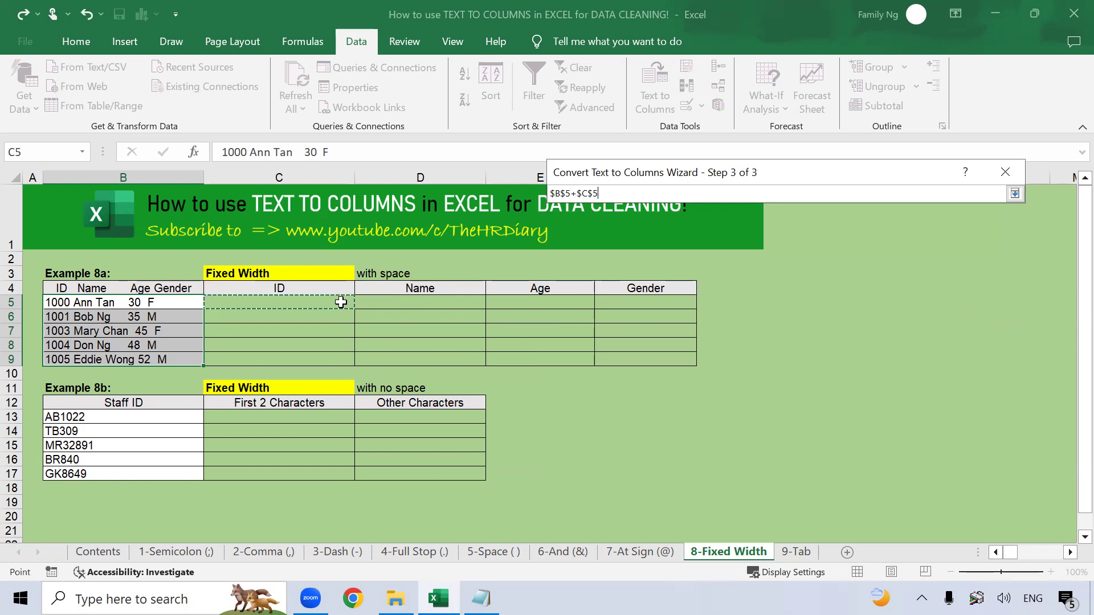
click(1015, 194)
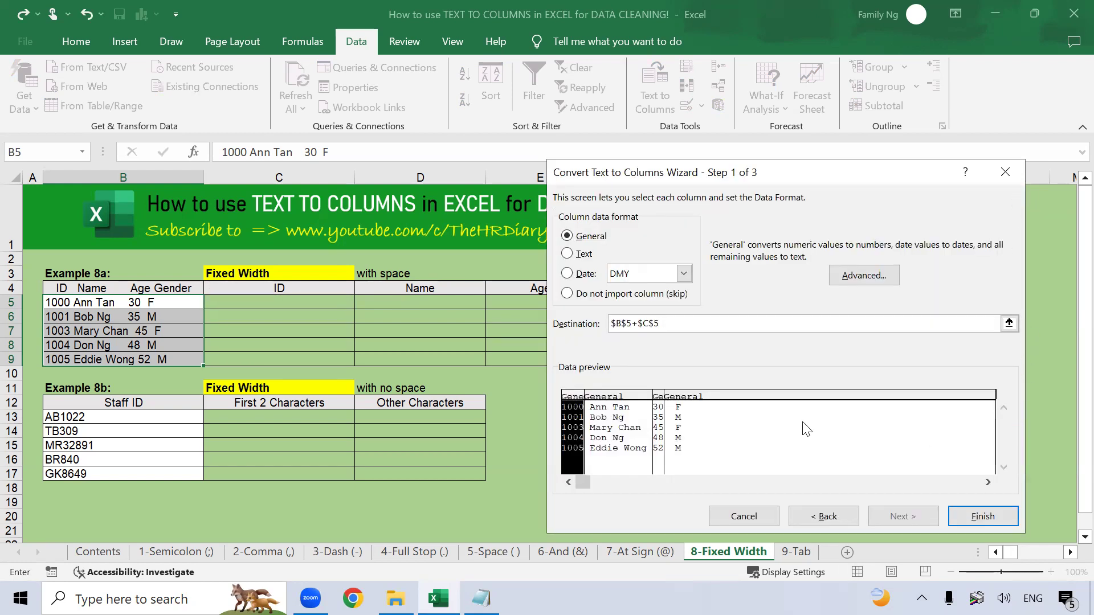
click(981, 518)
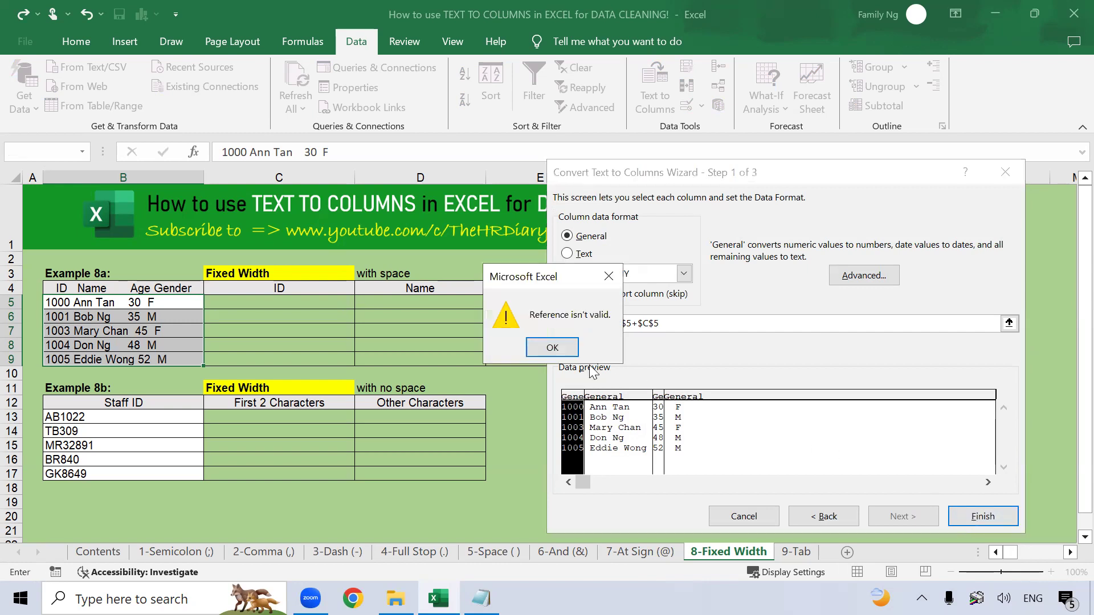
click(559, 351)
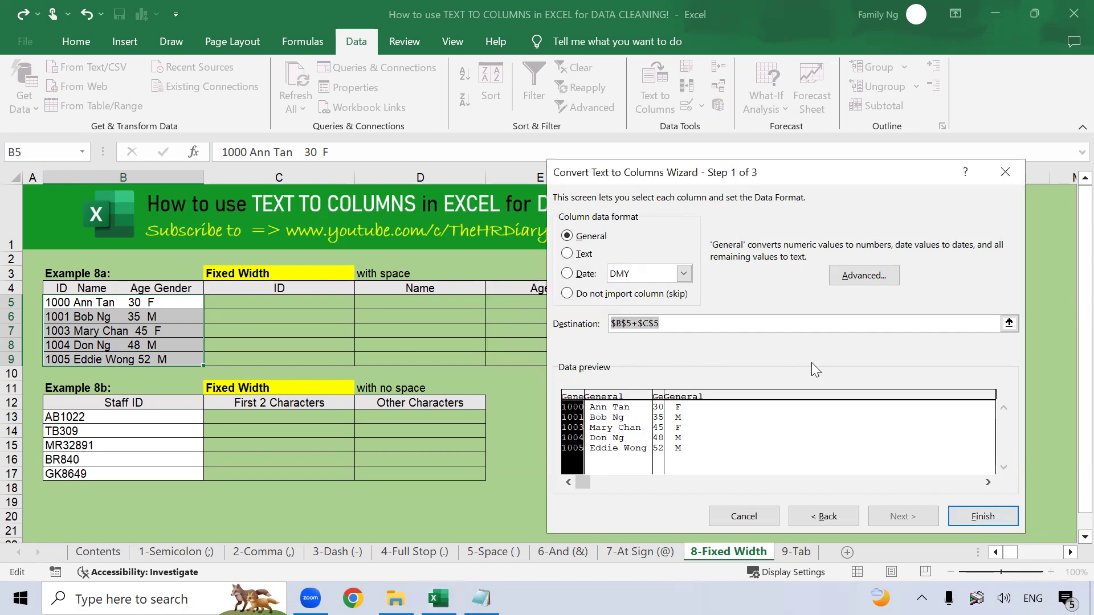
Step: Replace the fixed-width split's destination with cell C5 and complete the split, accepting replacement of the existing data
click(666, 325)
drag(672, 325, 601, 325)
key(BackSpace)
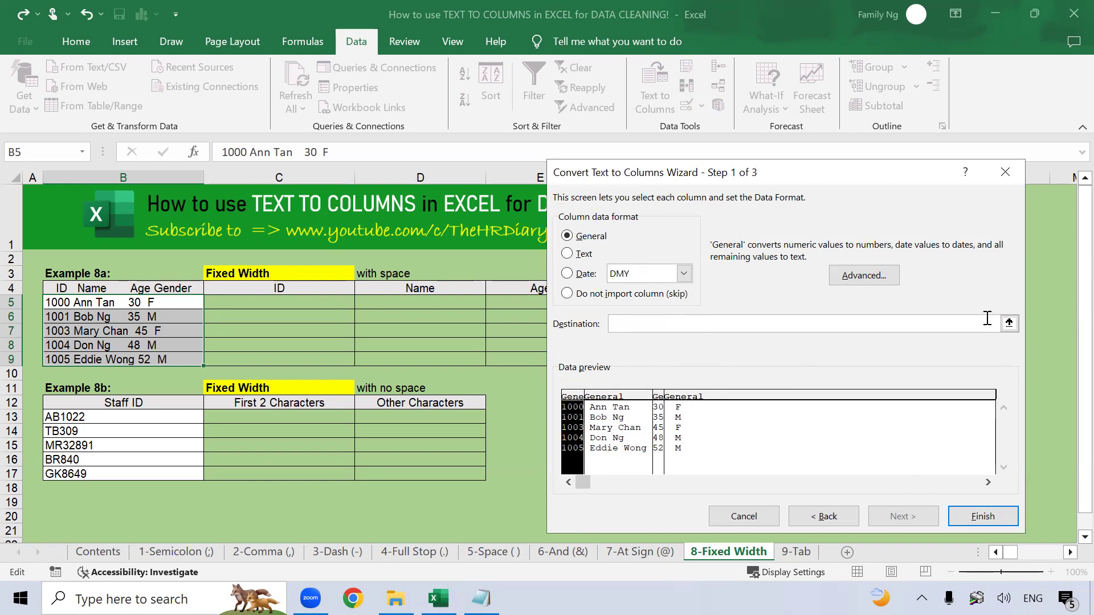
click(1010, 324)
click(296, 296)
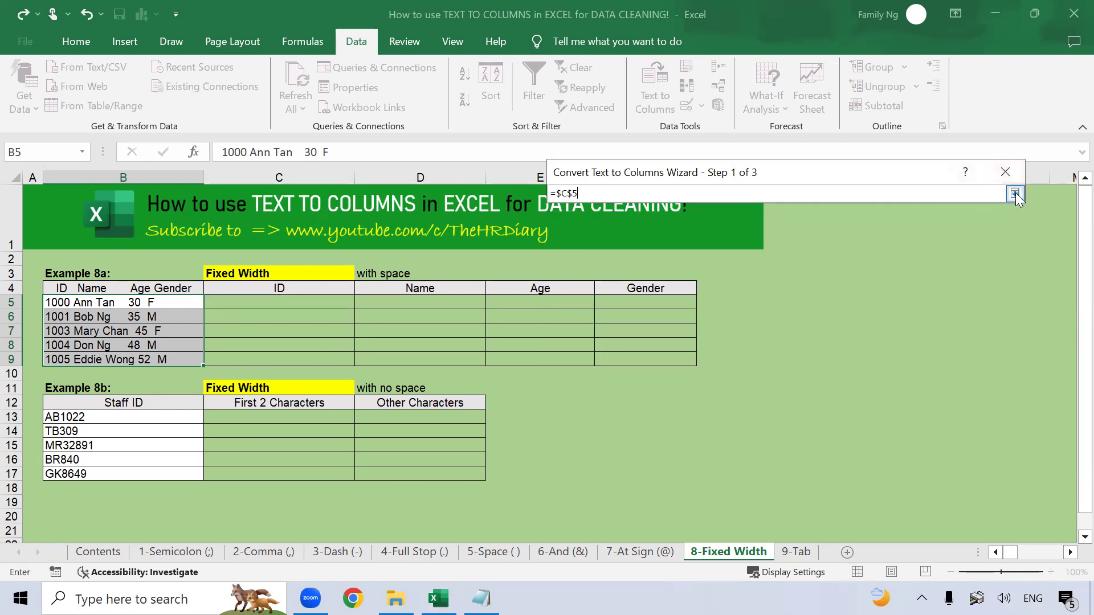
click(1016, 192)
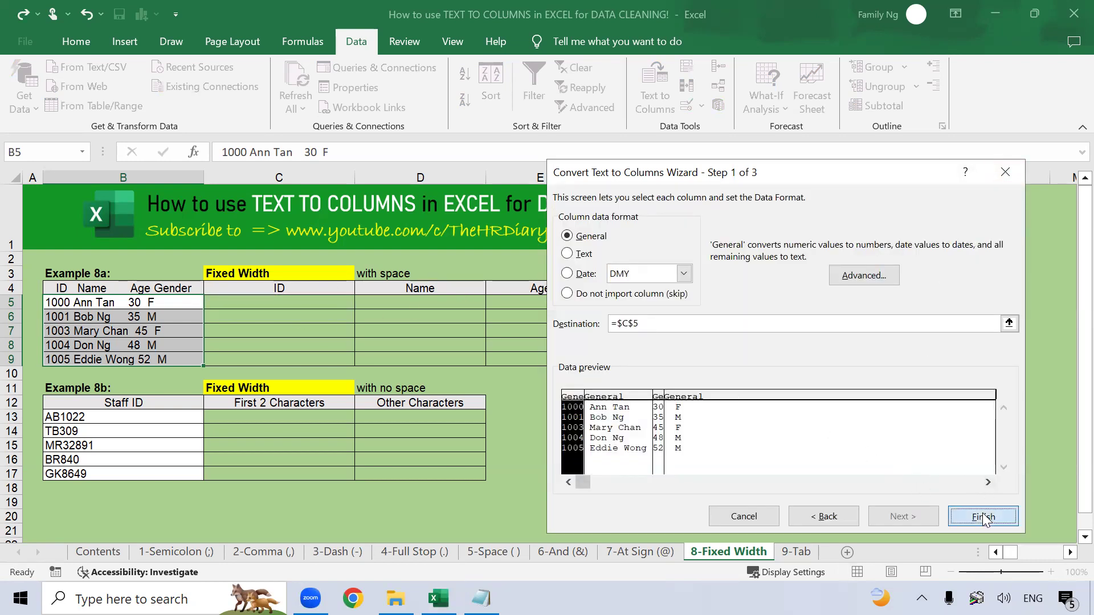
click(984, 517)
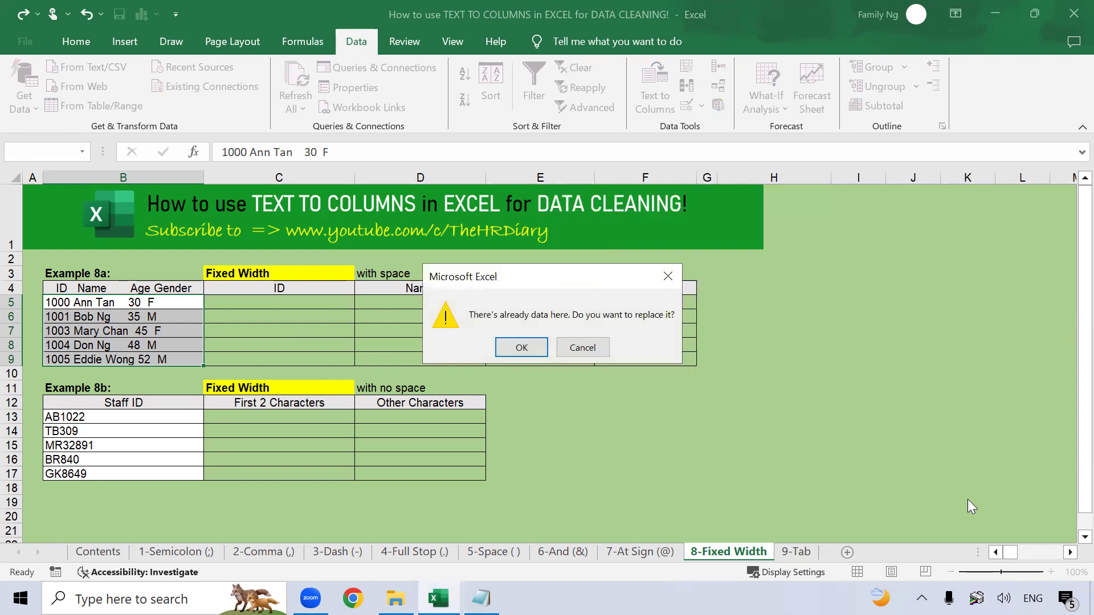
click(523, 348)
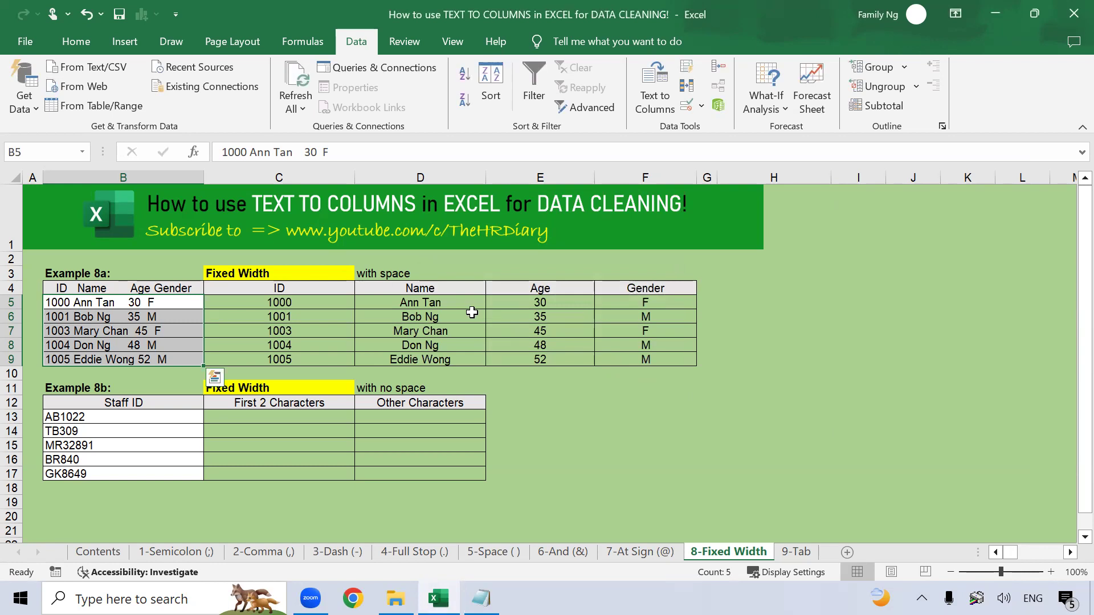
click(466, 320)
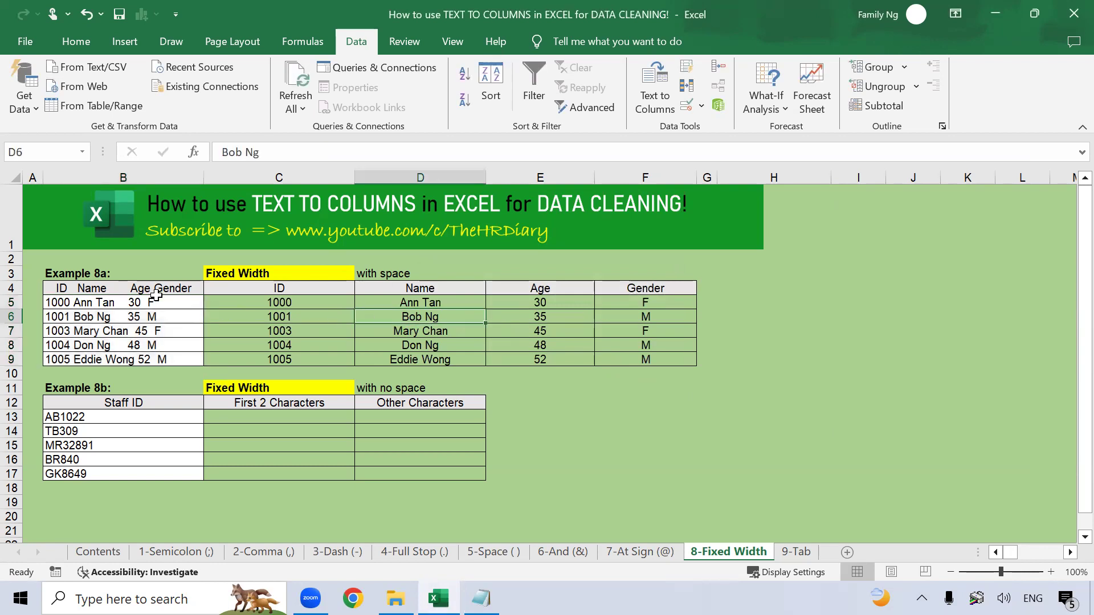
Step: Compare Example 8a's source data with its split columns, then examine Example 8b's Staff IDs and empty target columns
drag(142, 303, 133, 359)
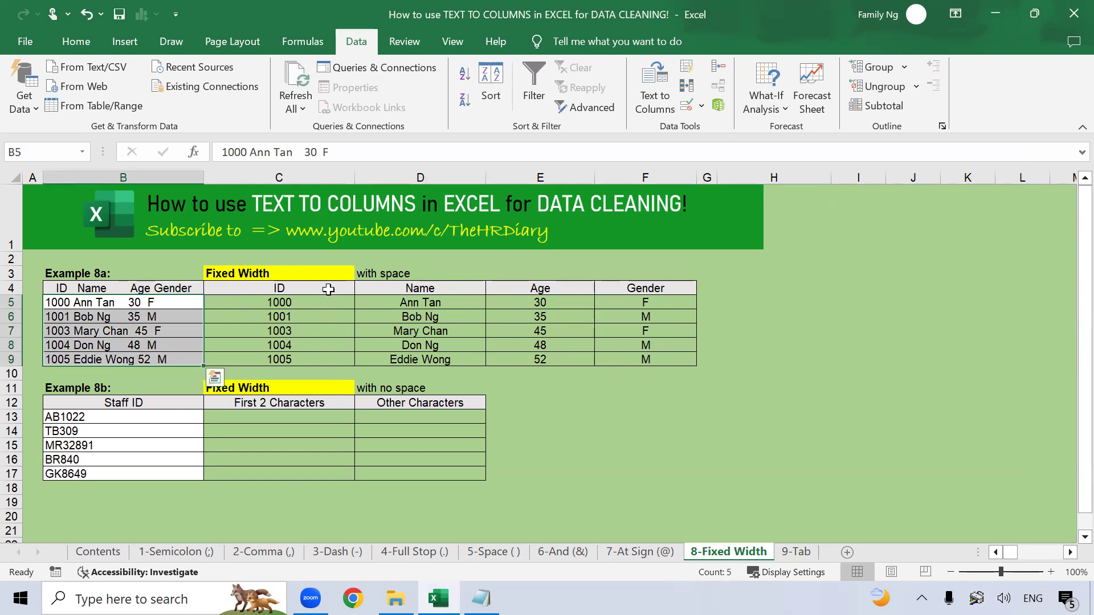
click(325, 291)
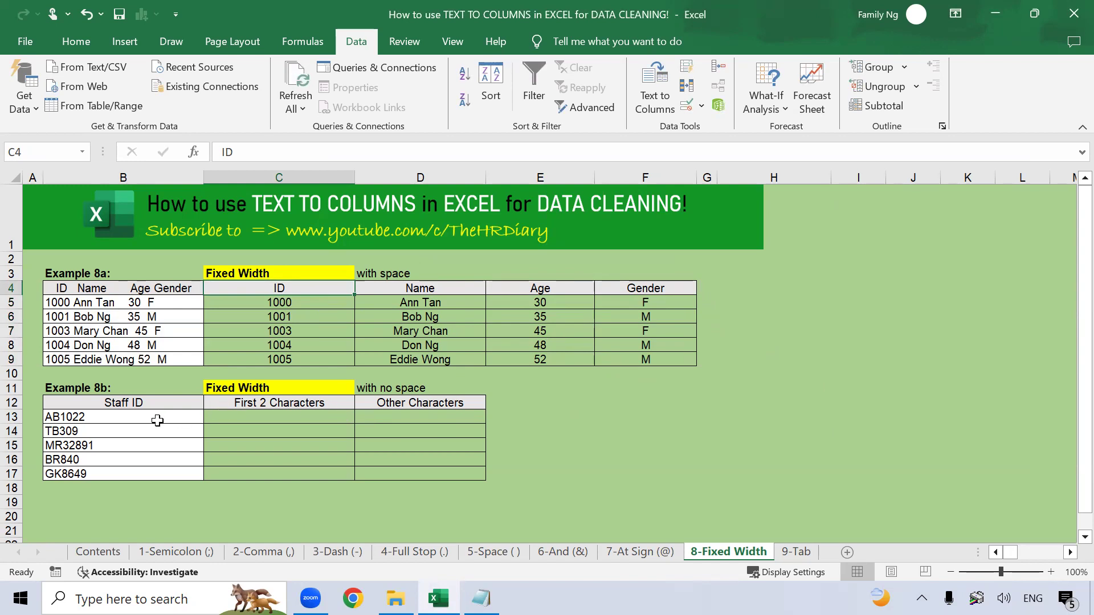
drag(157, 421, 153, 474)
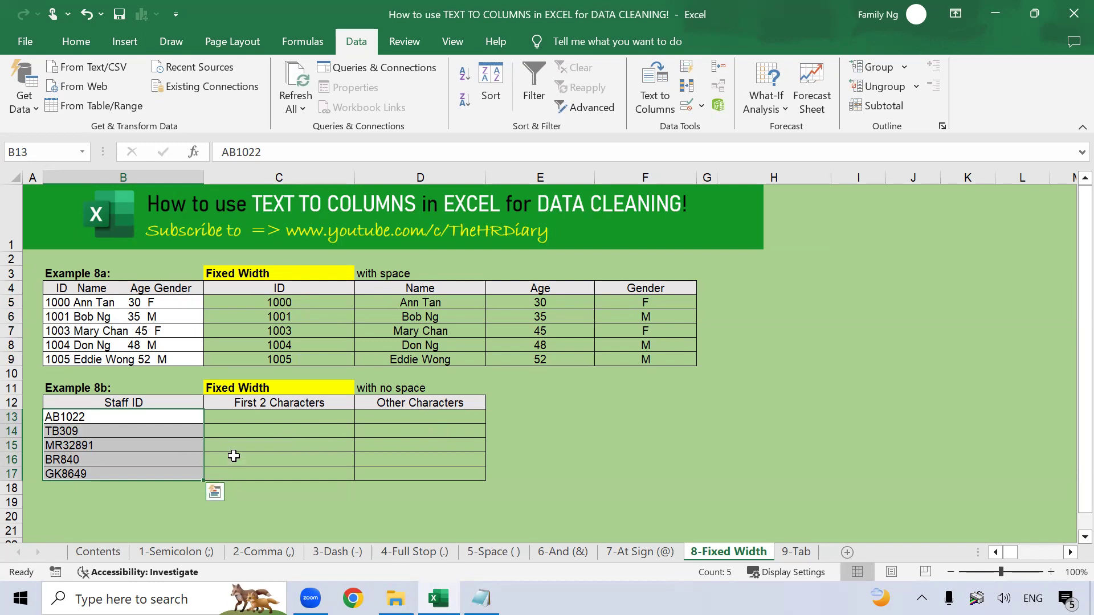
click(369, 453)
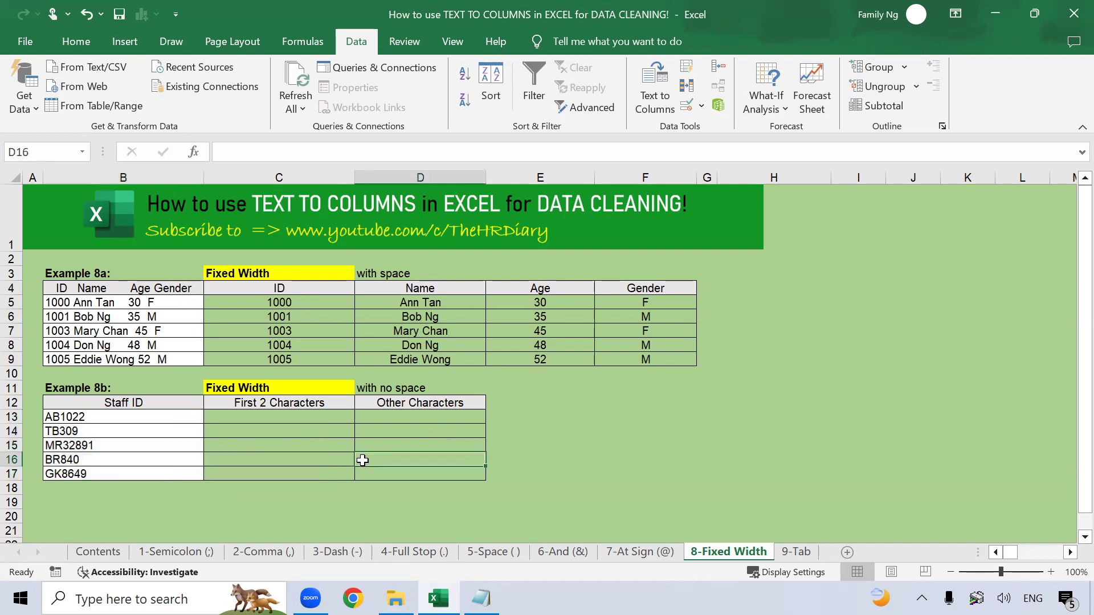
Step: Set up a fixed-width Text to Columns split of the Staff IDs in B13:B17 with a column break after the second character
drag(173, 416, 175, 474)
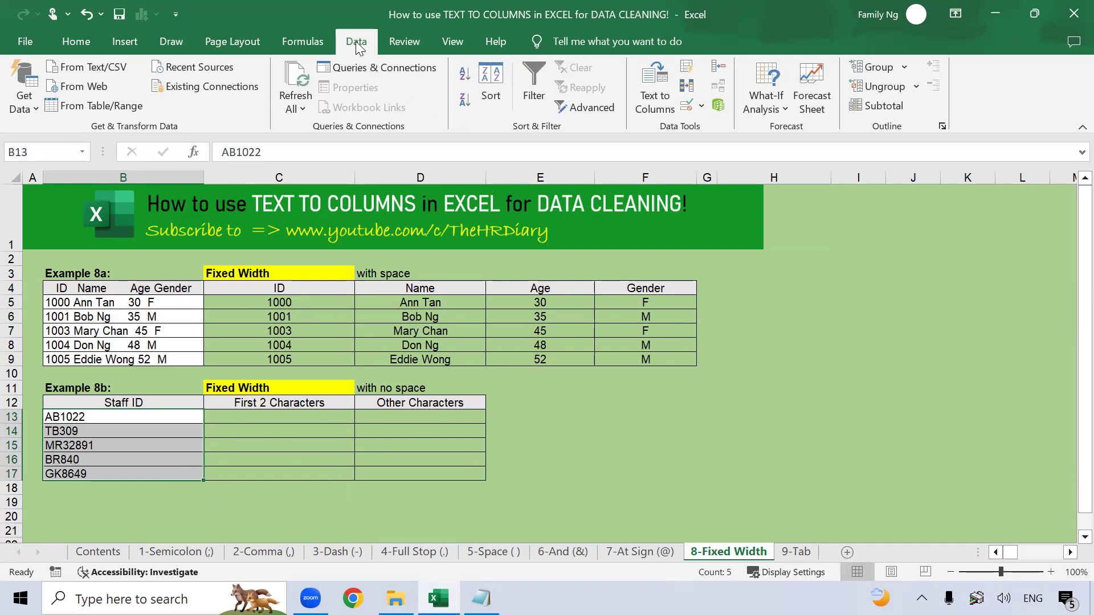
click(659, 108)
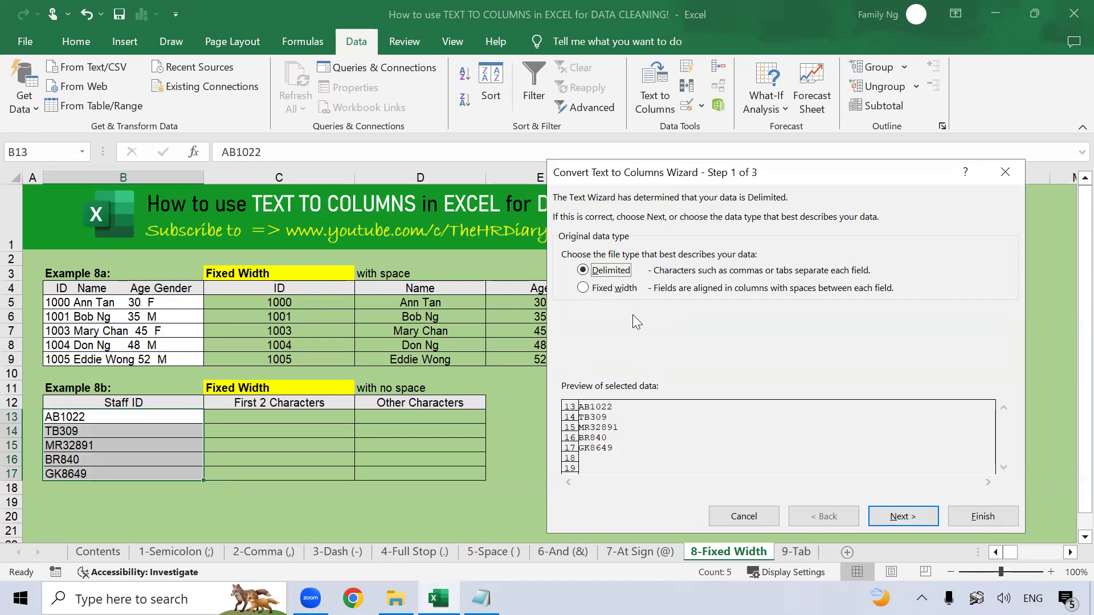
click(587, 290)
click(923, 521)
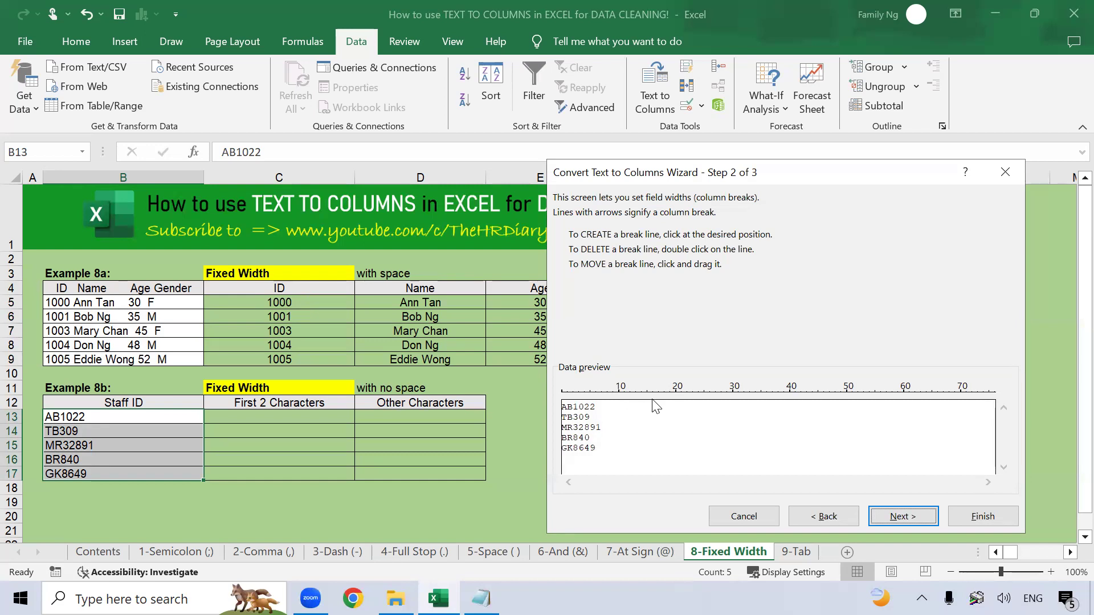
click(573, 412)
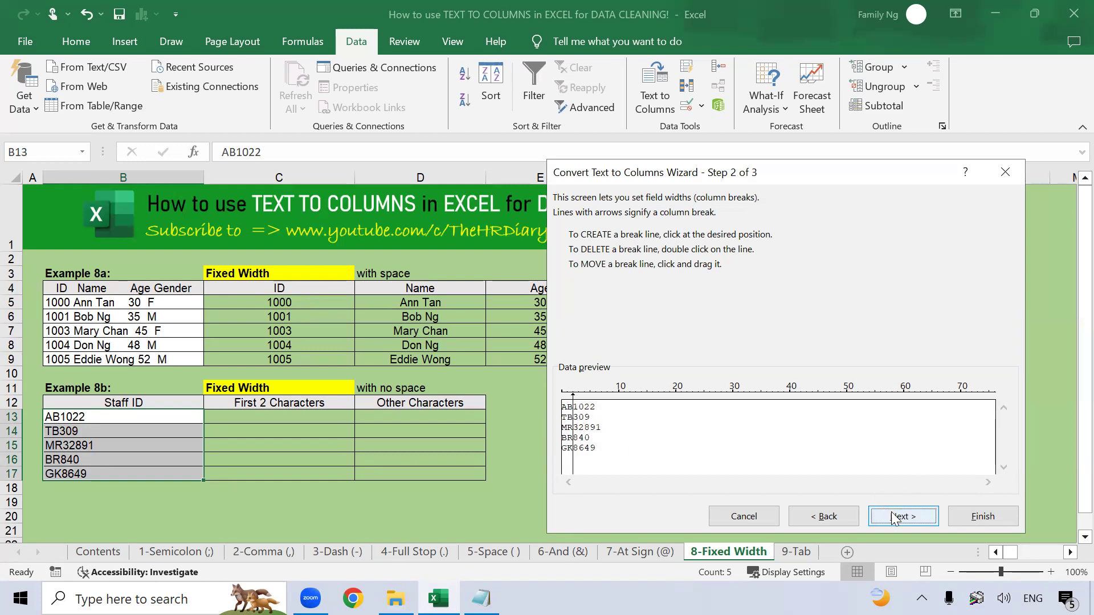
click(927, 520)
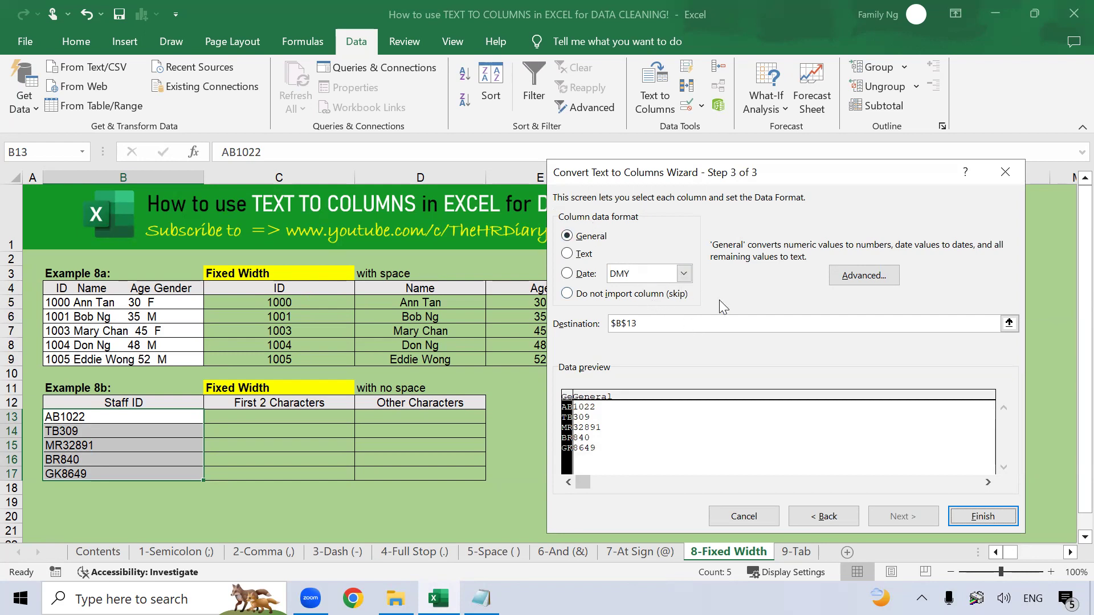
Step: Set the Staff ID split's destination to C13, check both preview columns, and complete the split, accepting replacement of existing data
click(1009, 323)
click(293, 419)
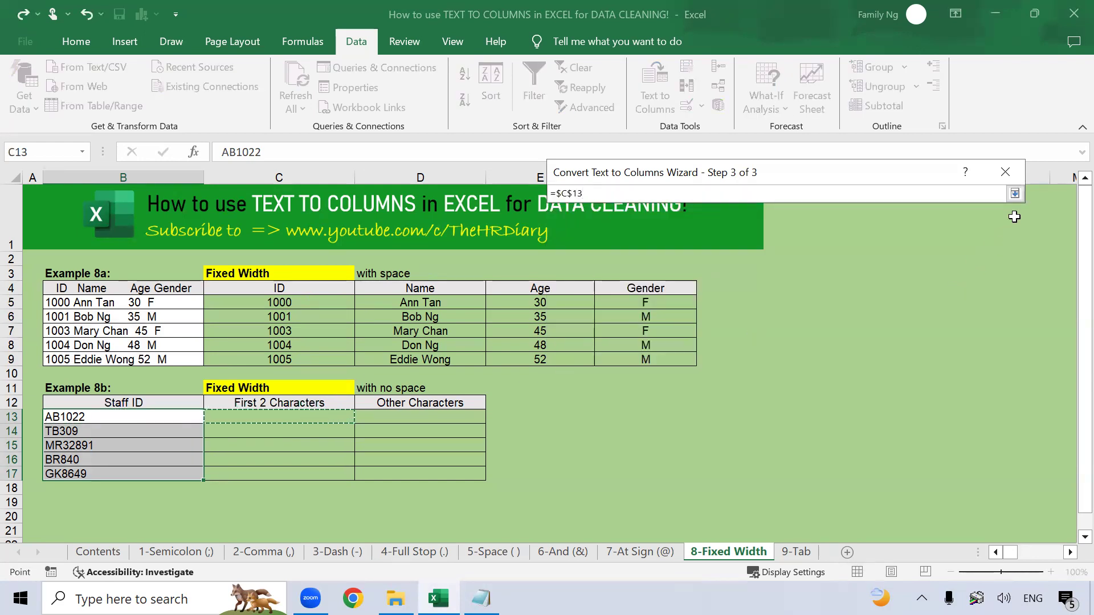
click(1015, 194)
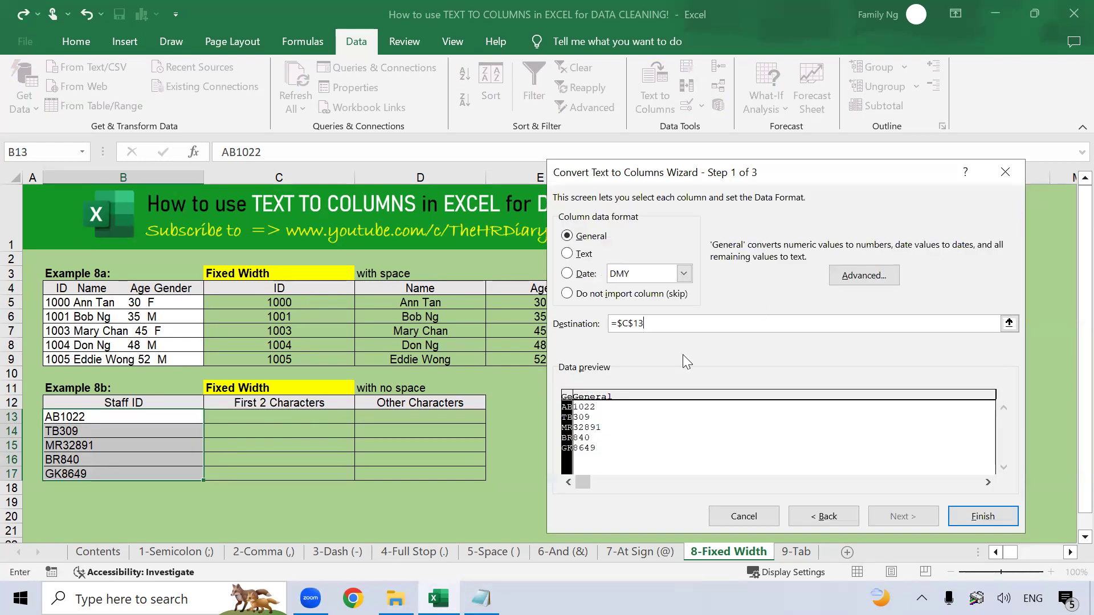
click(603, 426)
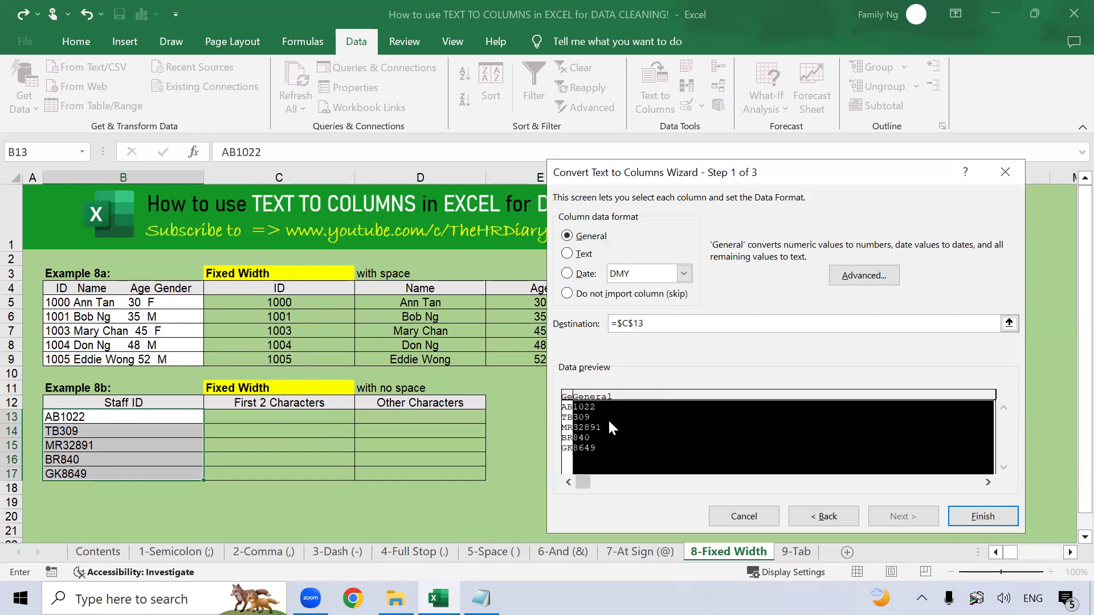
click(570, 448)
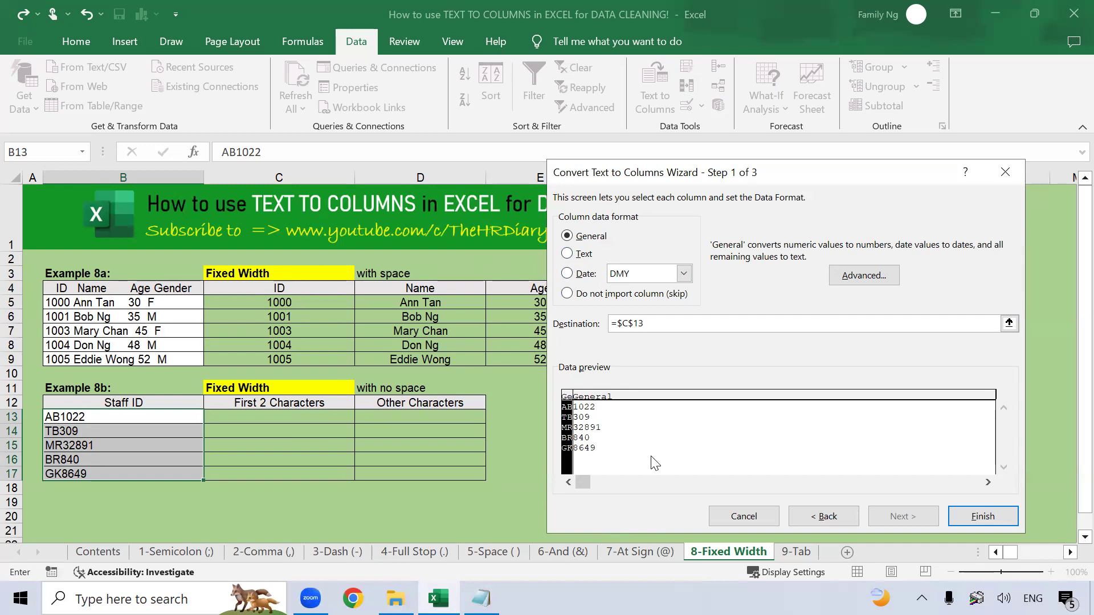
click(991, 517)
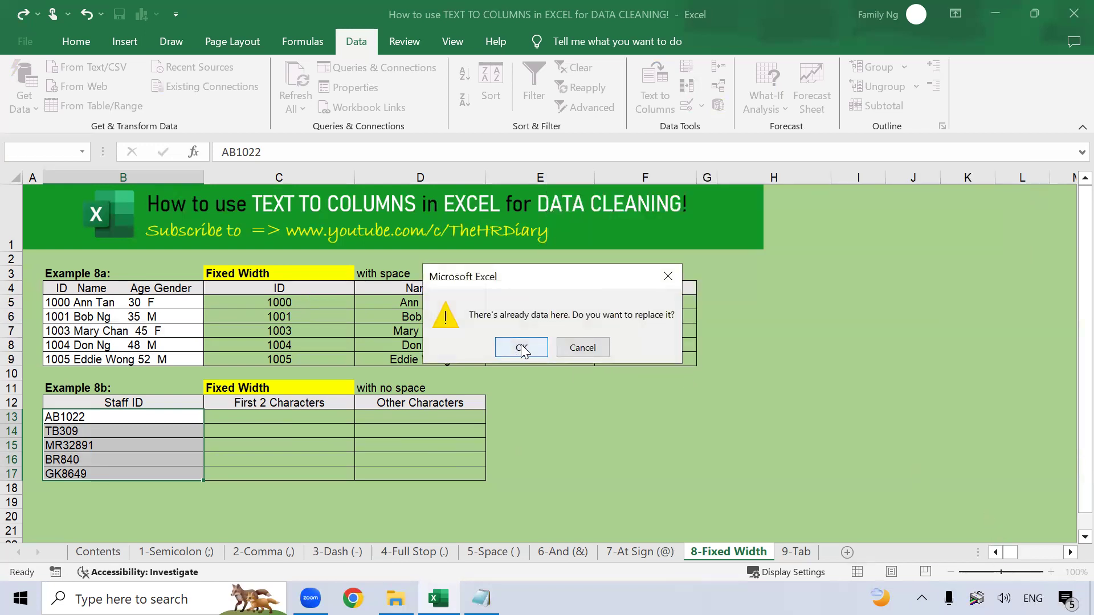
click(520, 345)
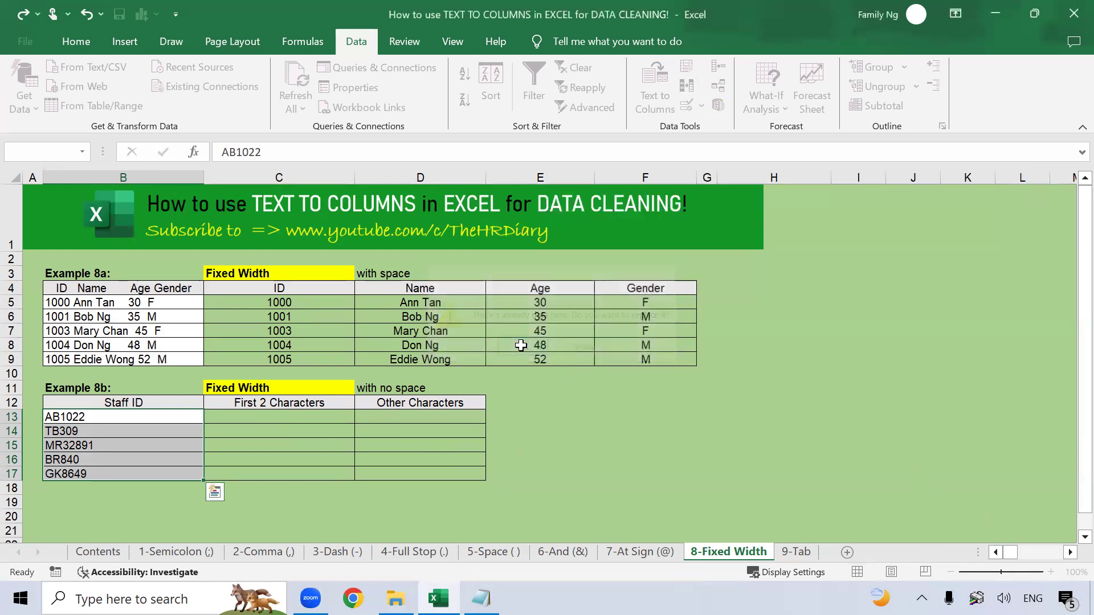
click(409, 465)
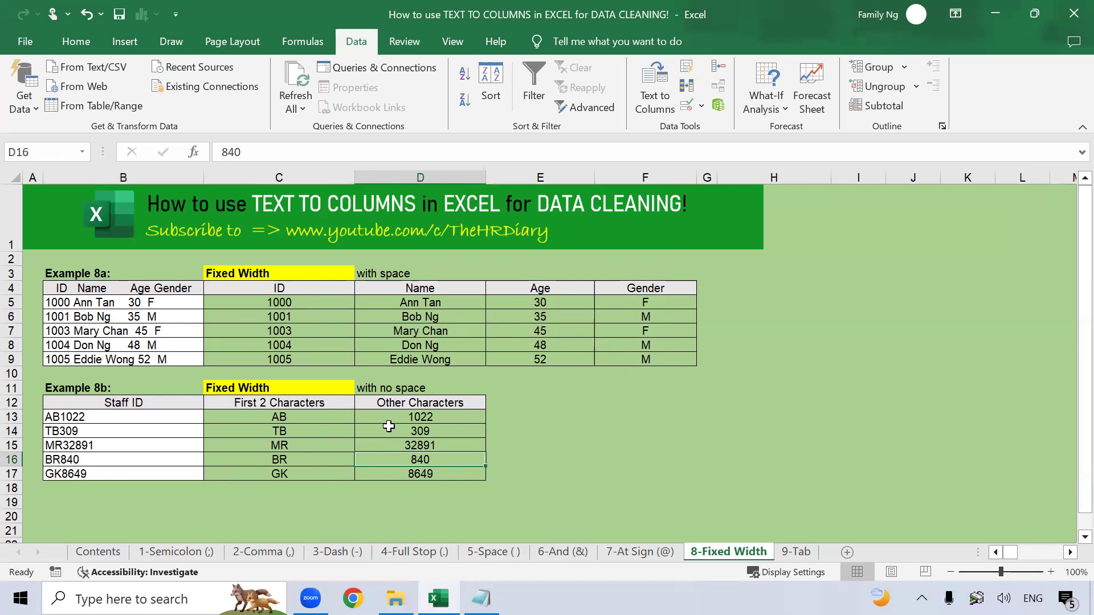
Step: Review the example list on the Contents sheet through Example 9, then view cell C5 on the 9-Tab sheet
click(113, 553)
scroll(157, 456, up, 2)
drag(140, 325, 196, 467)
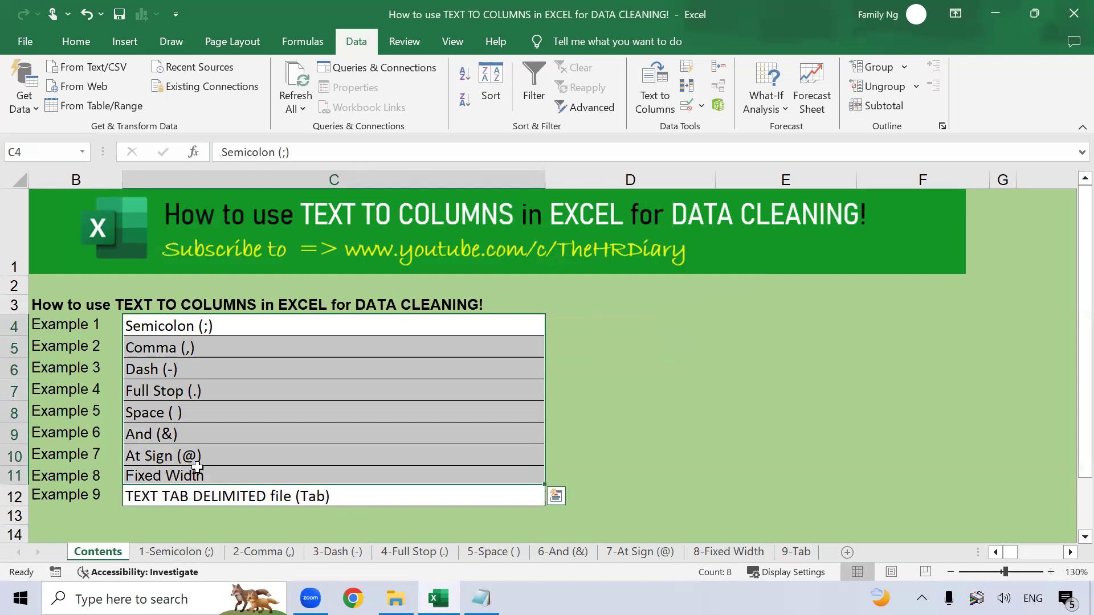
key(ctrl+Down)
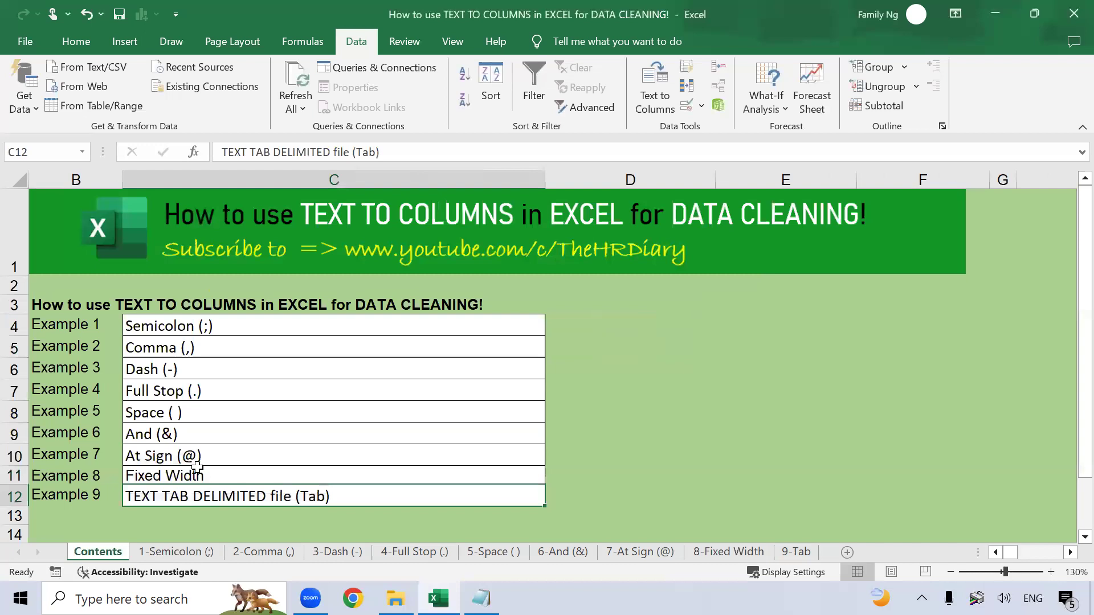
click(796, 552)
click(108, 554)
click(796, 552)
click(278, 326)
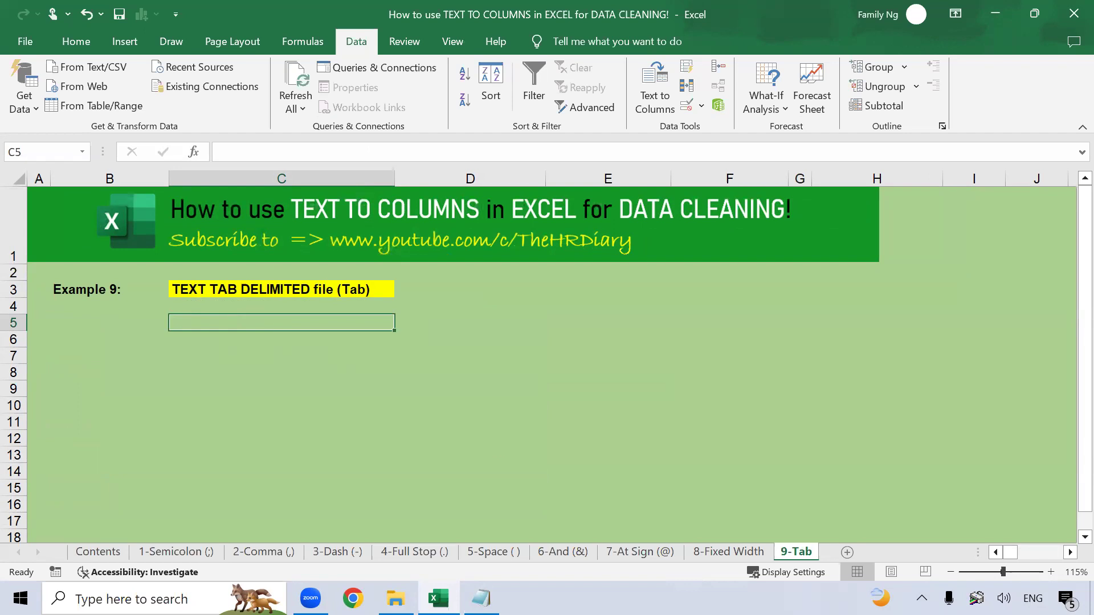
Step: Close text delimited file2 in Notepad, then open text delimited file from The HR Diary folder, maximized at 170% zoom, to examine its tab-separated columns
click(482, 599)
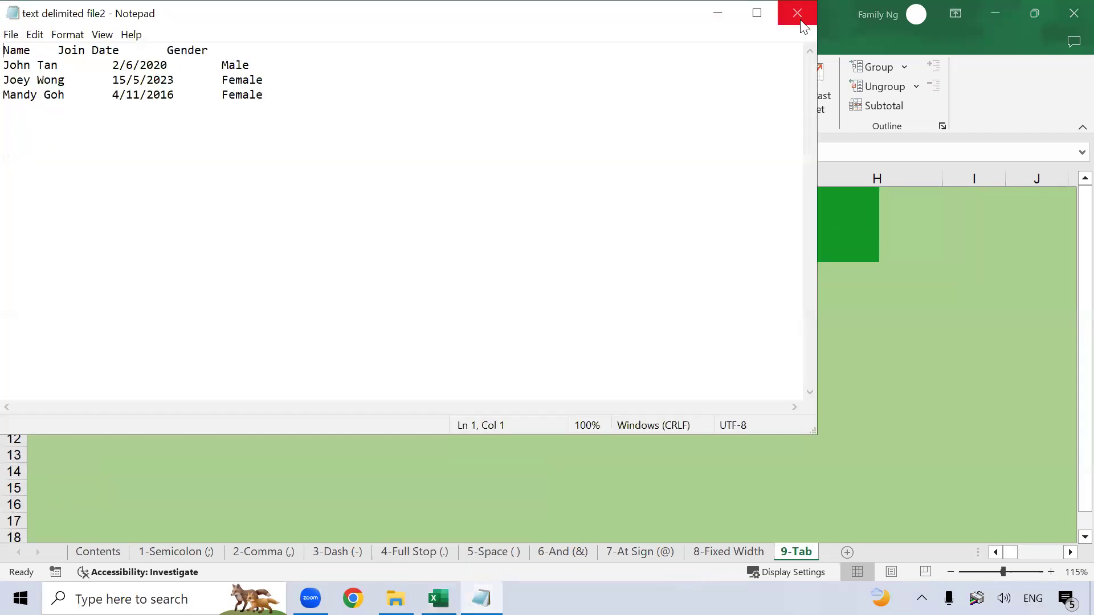
click(800, 20)
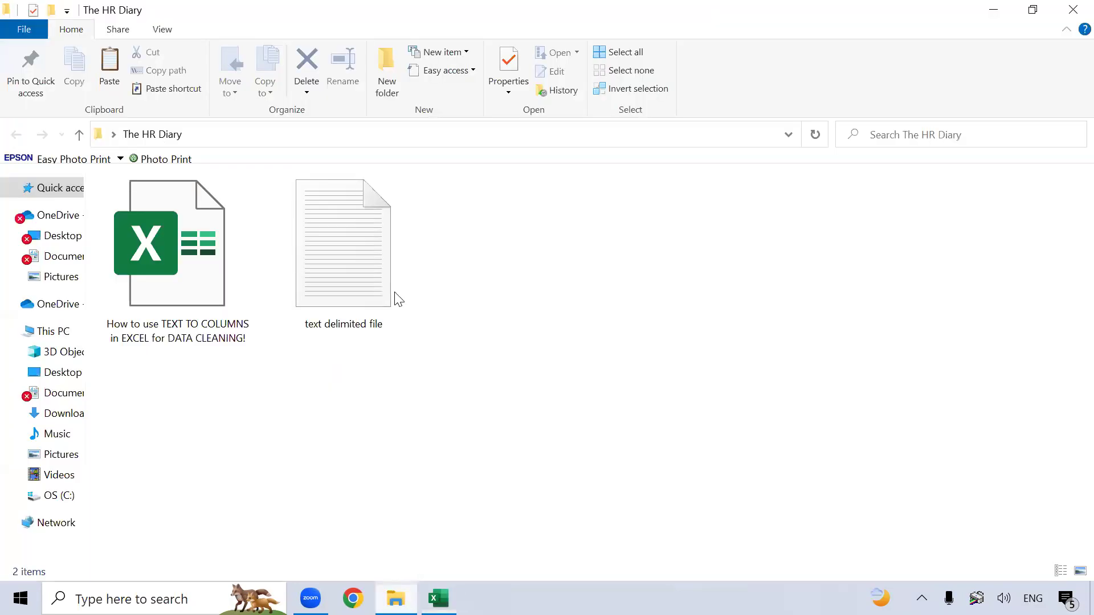
click(348, 262)
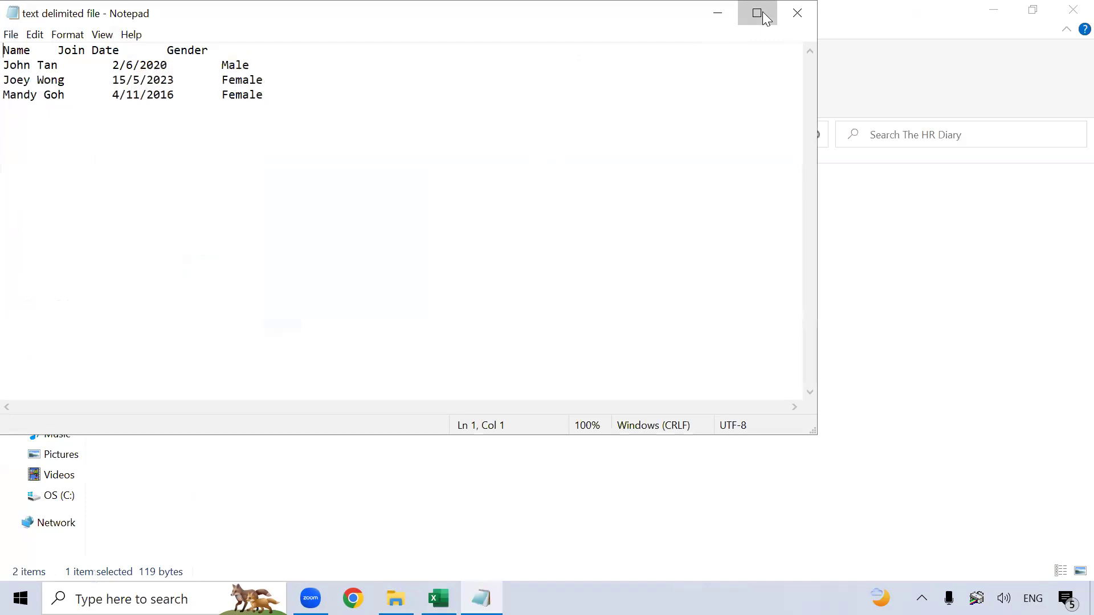
click(757, 12)
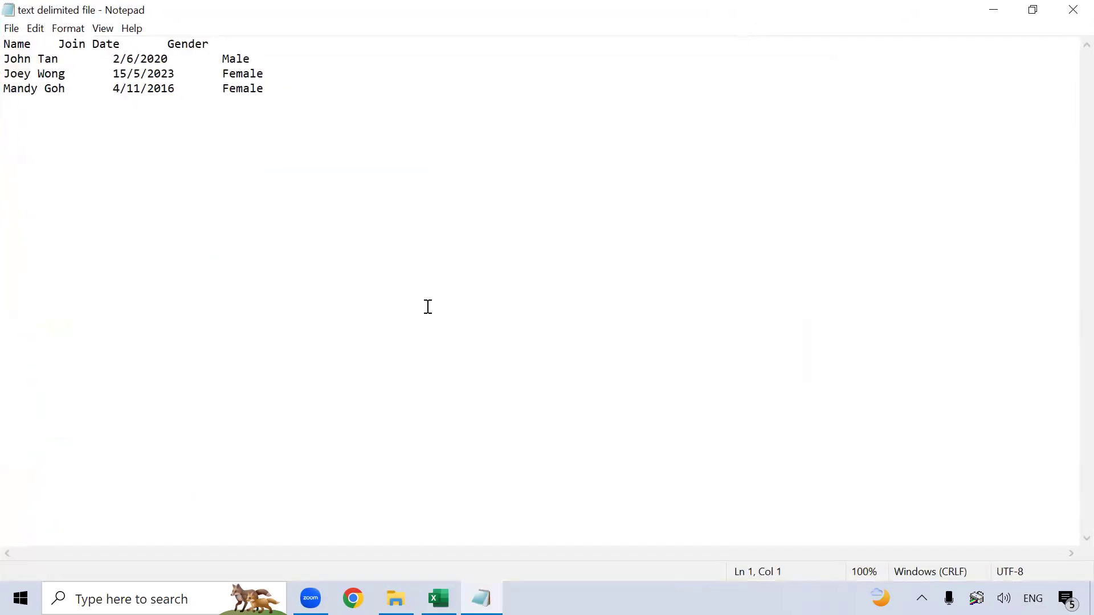
scroll(427, 307, up, 4)
scroll(427, 307, up, 3)
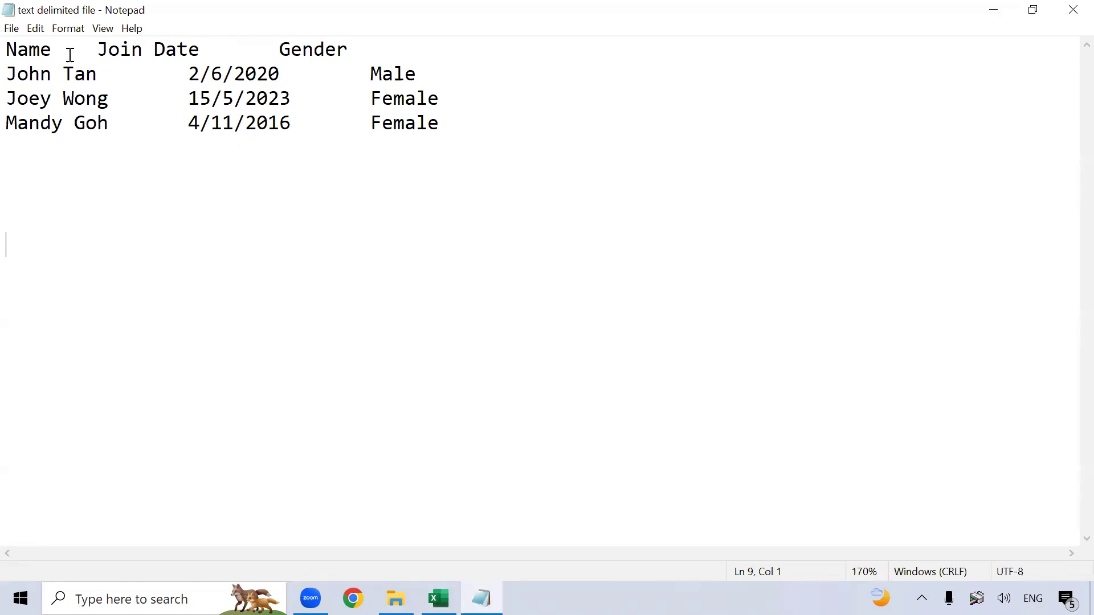
click(51, 51)
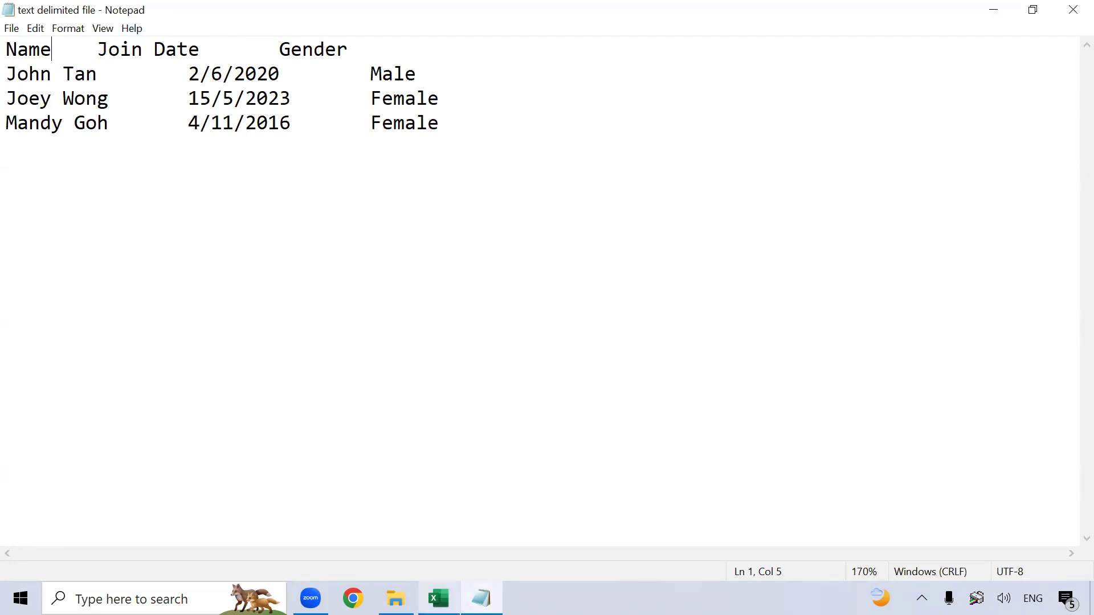
Step: Switch to Excel, select C5 on 9-Tab, and open text delimited file from The HR Diary folder in the Text Import Wizard, using the All Files filter
click(439, 599)
click(493, 308)
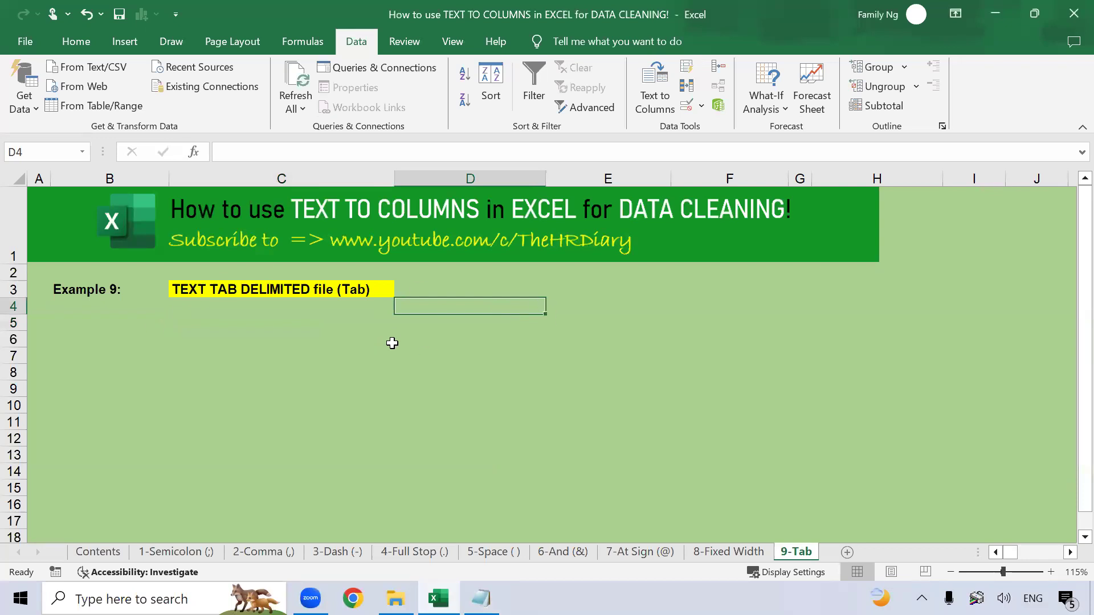
click(278, 326)
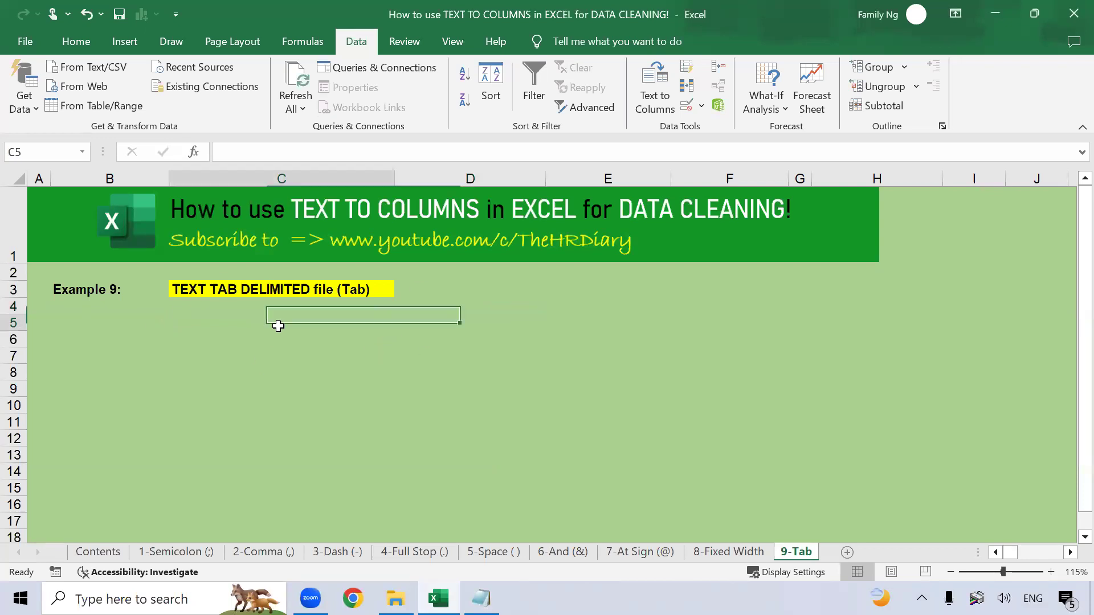
click(34, 46)
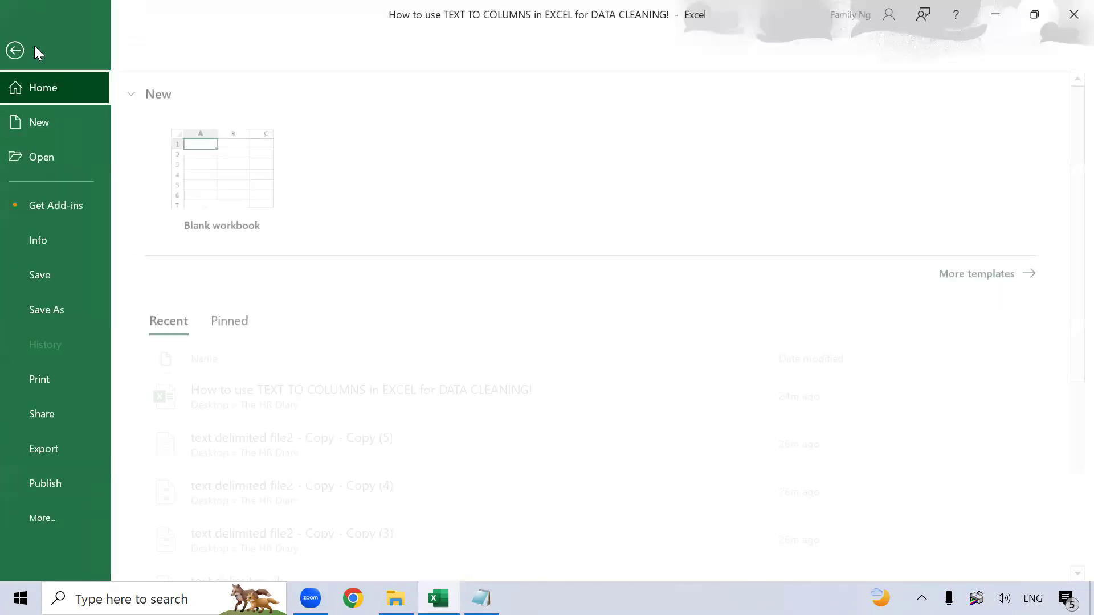
click(67, 168)
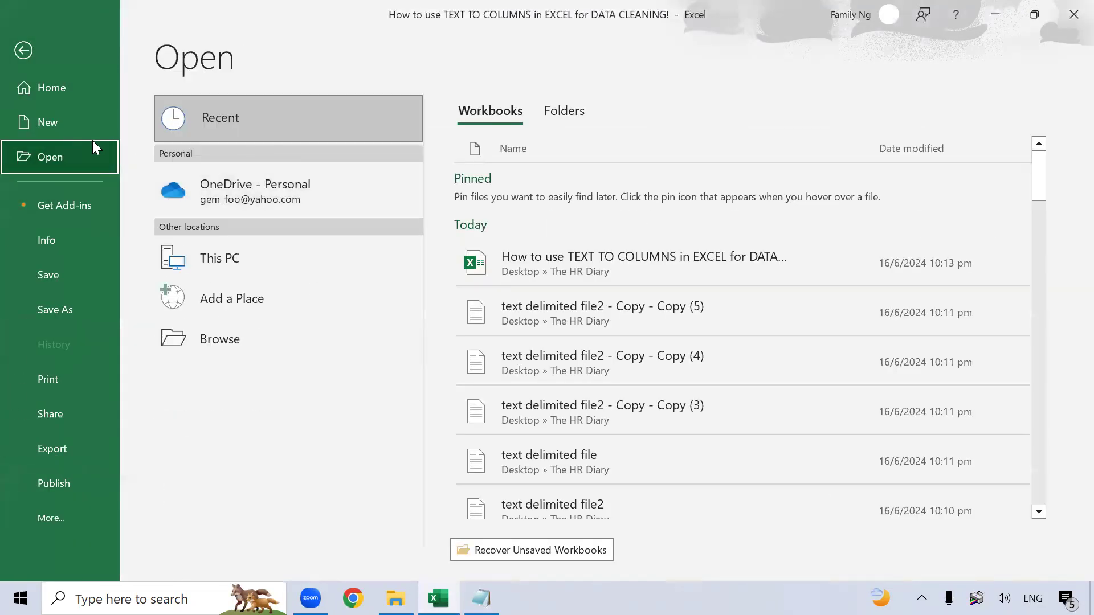
click(283, 335)
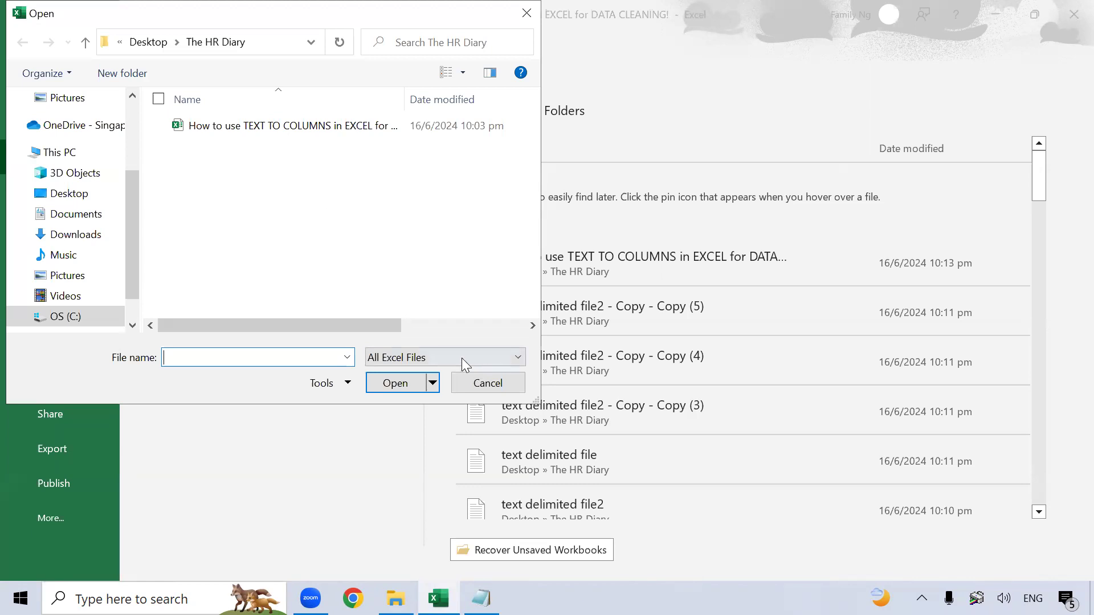
click(523, 358)
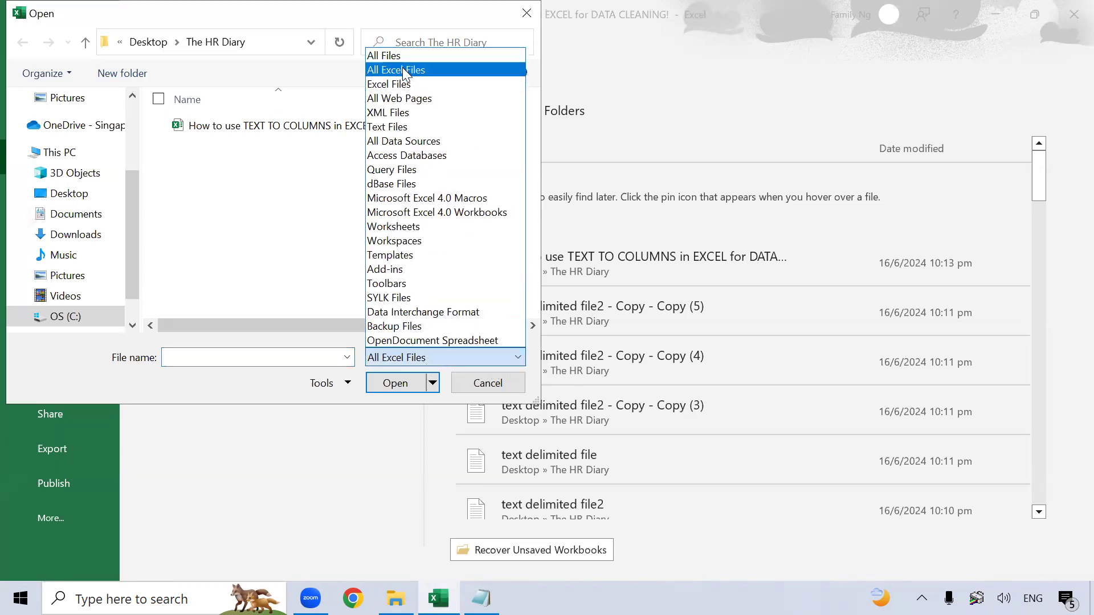
click(393, 55)
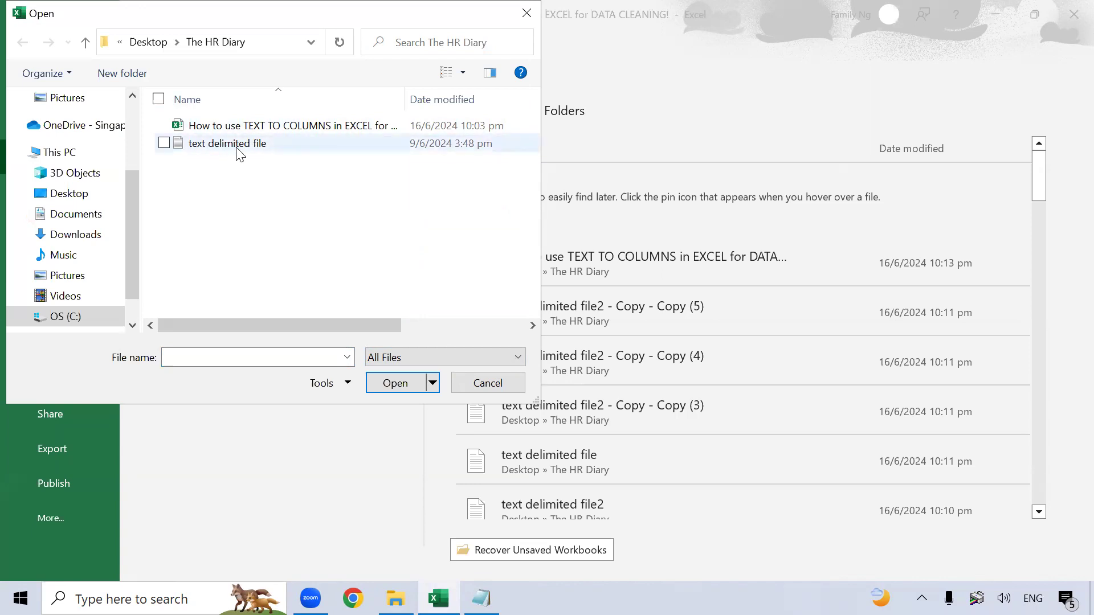
click(263, 143)
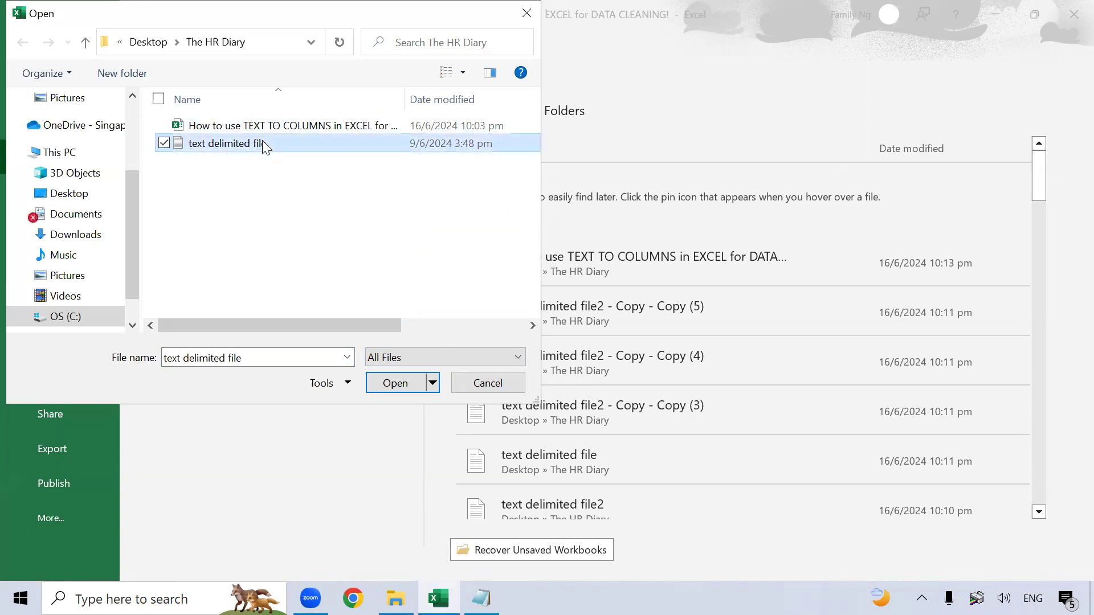
click(395, 383)
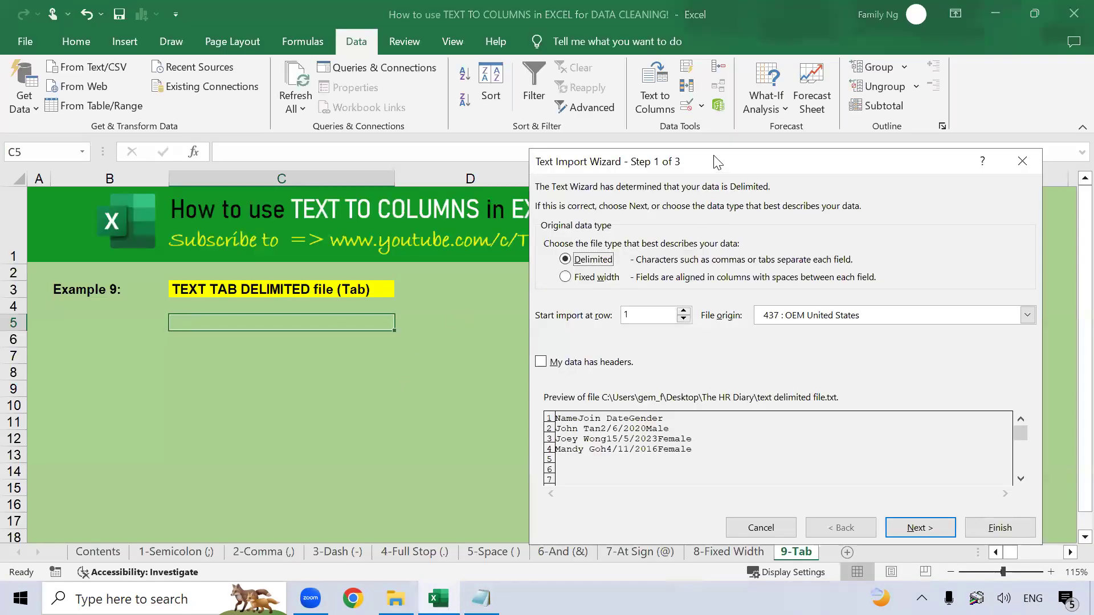
drag(717, 163, 582, 105)
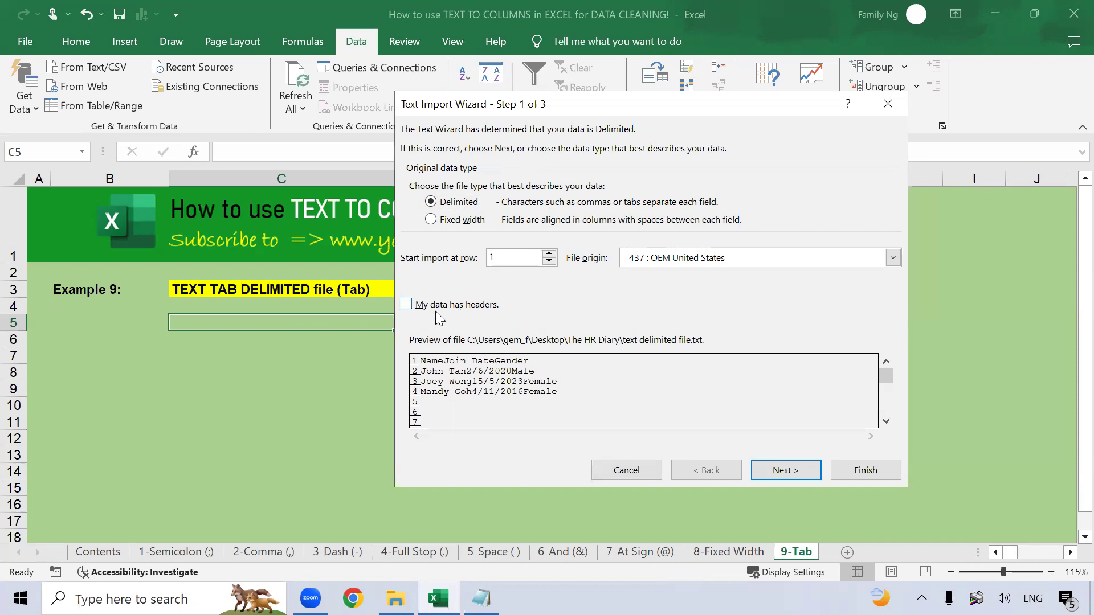
Step: Mark the text file's data as having headers and set Tab as the only delimiter, clearing the Other delimiter
click(413, 310)
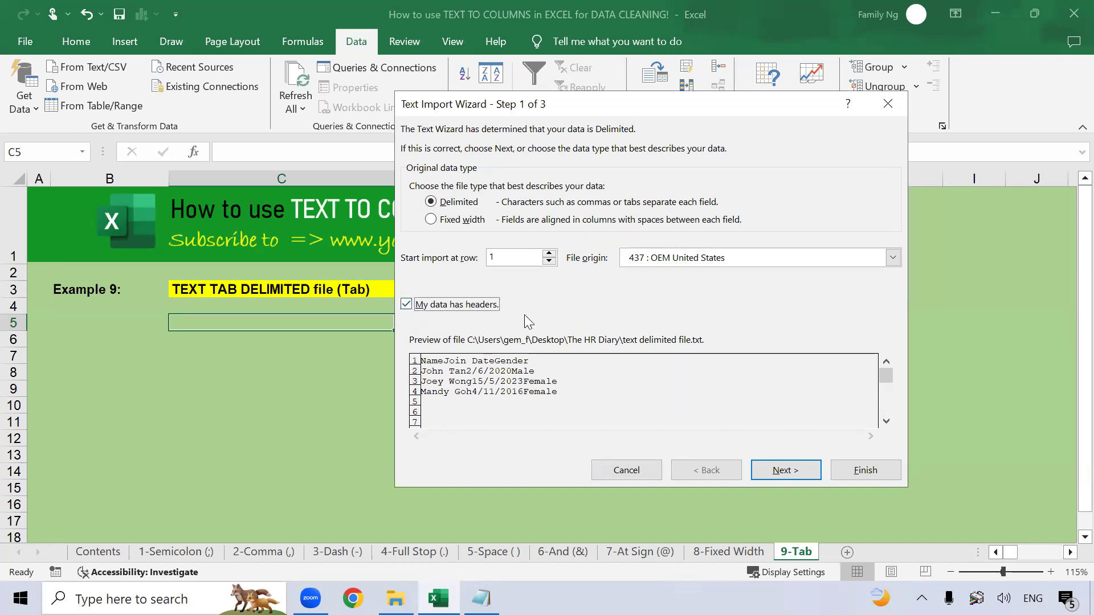
click(798, 470)
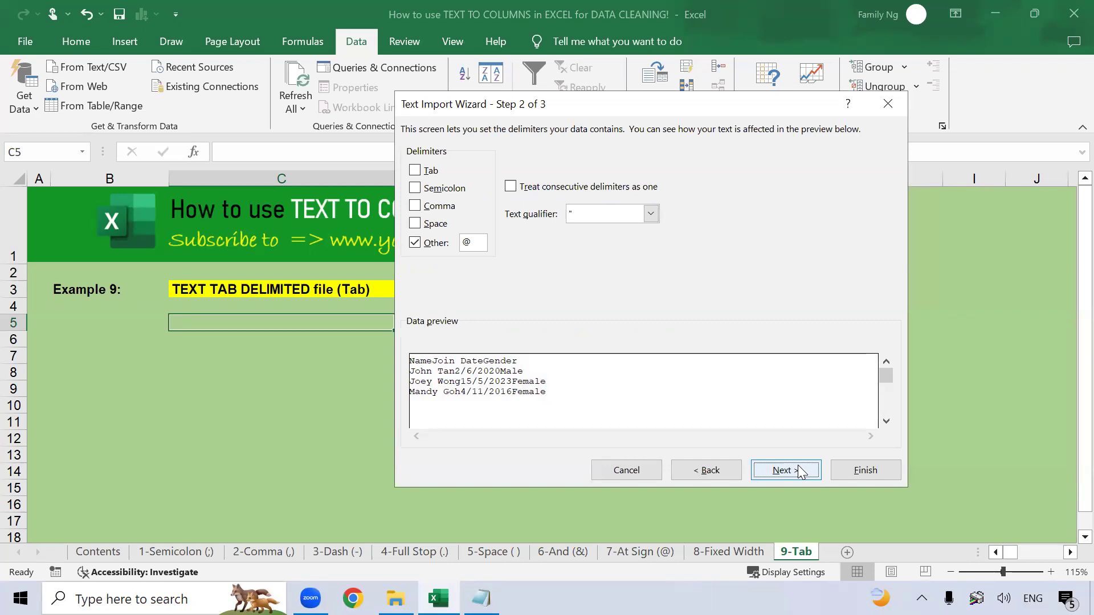
click(416, 171)
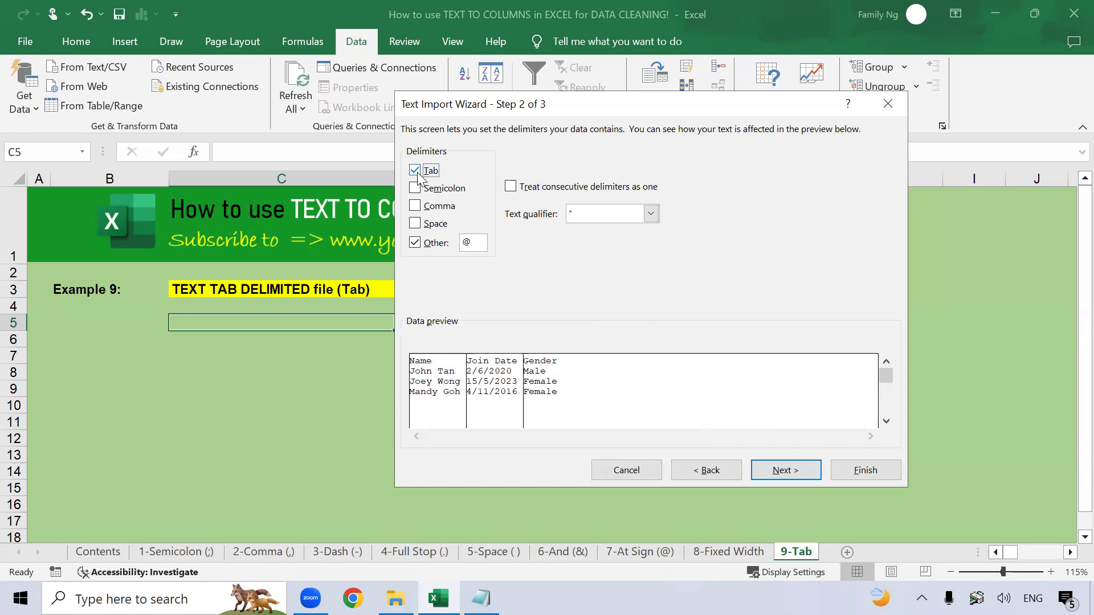
click(416, 245)
click(785, 472)
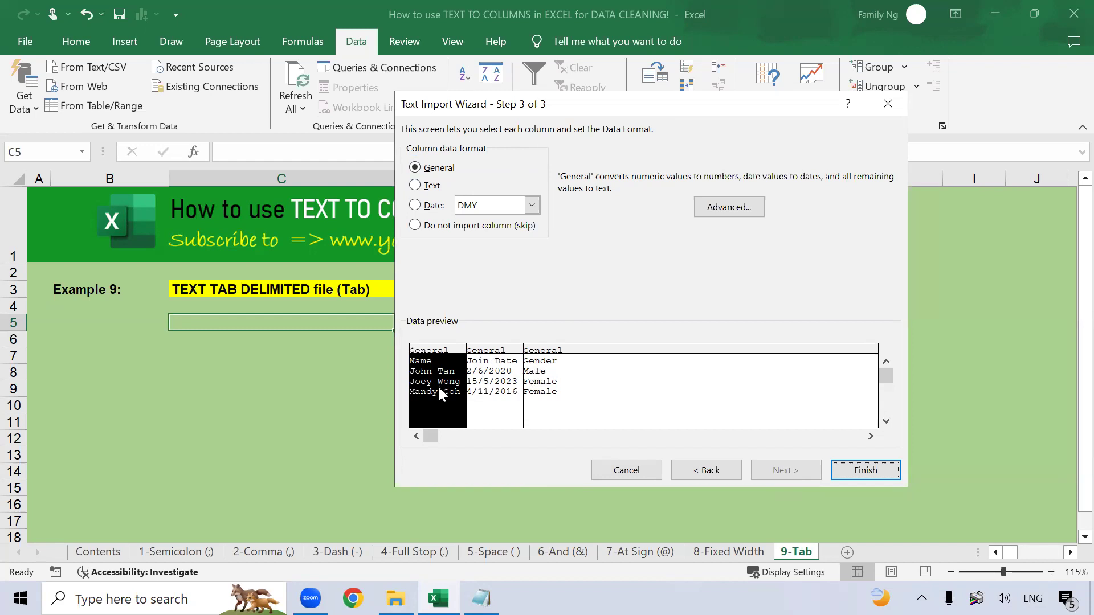
Step: Set the Name and Gender columns to Text and Join Date to the DMY date format, and finish the import
click(415, 187)
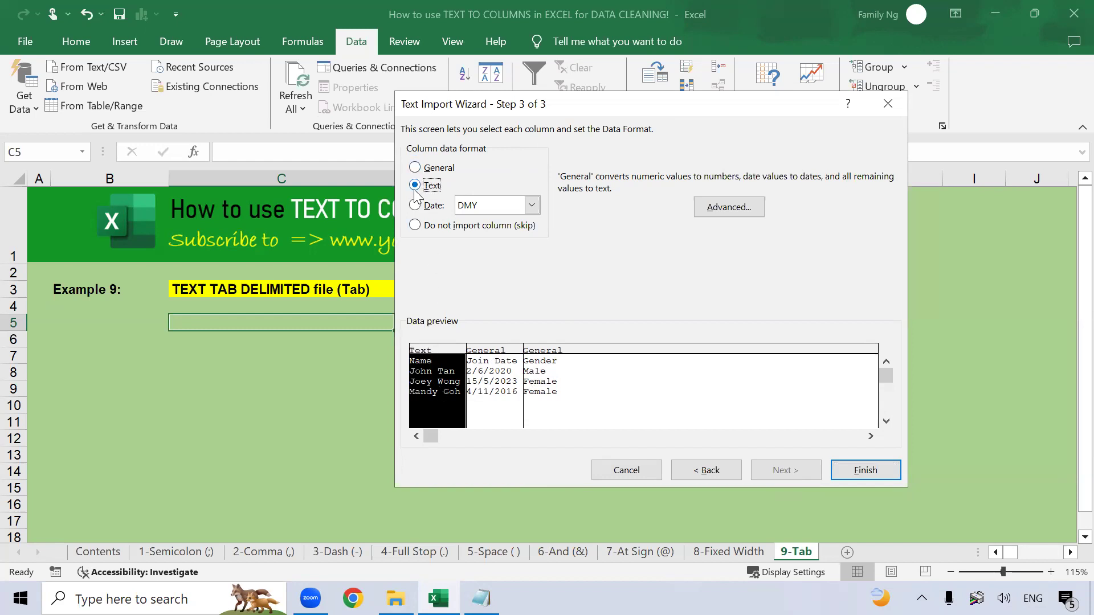
click(497, 380)
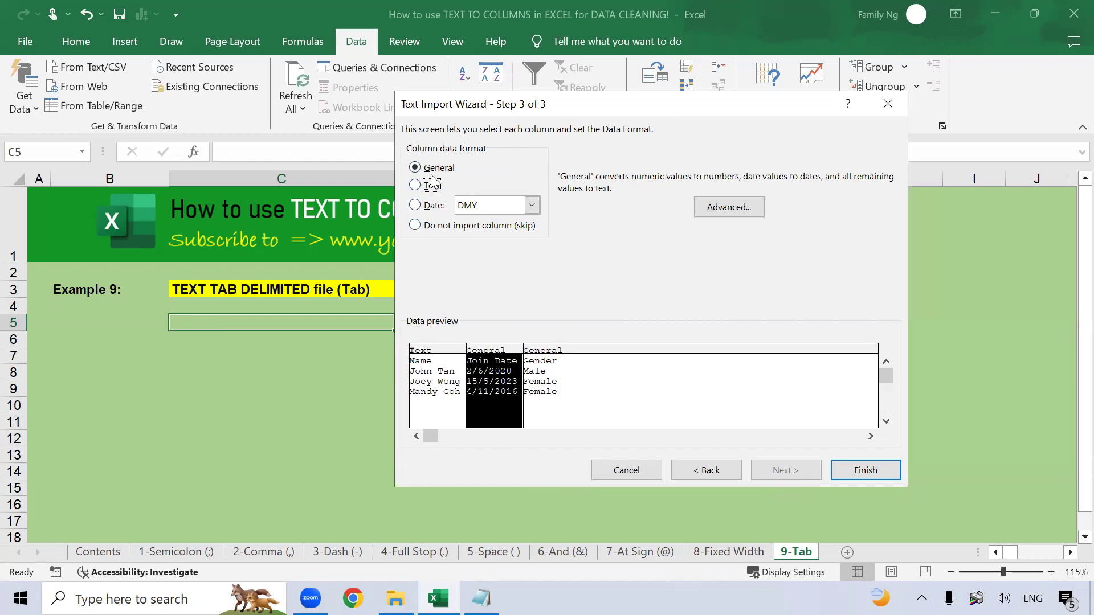
click(429, 216)
click(532, 205)
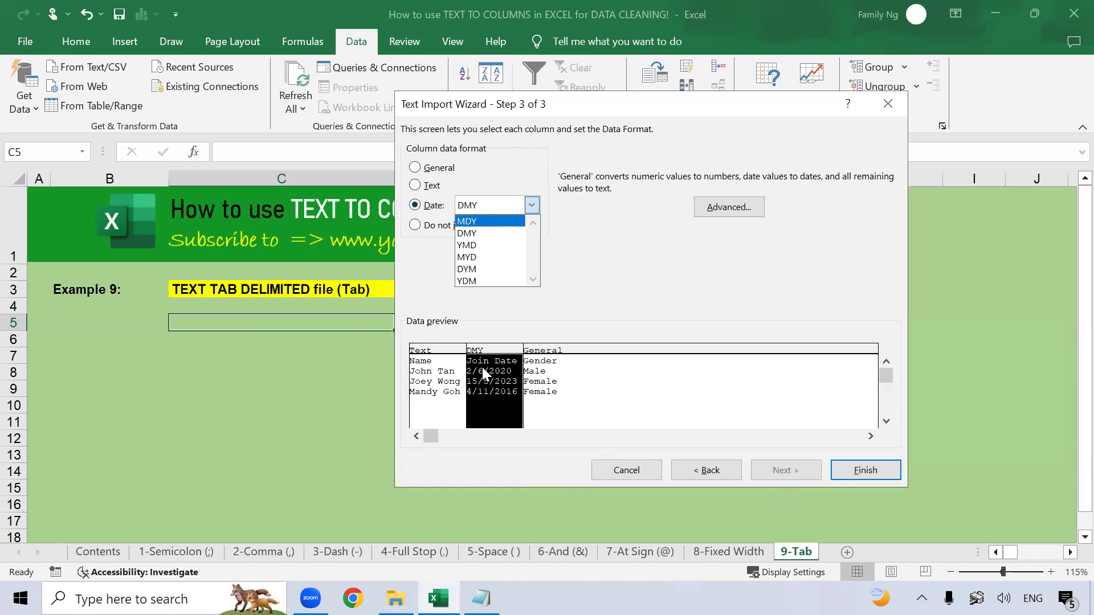
click(482, 236)
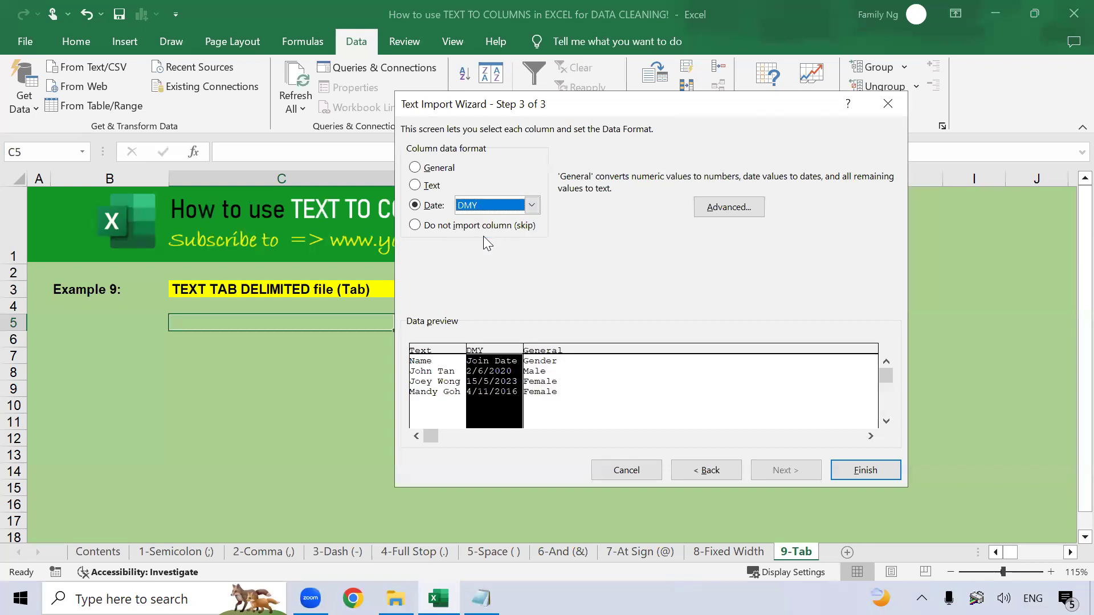
click(568, 398)
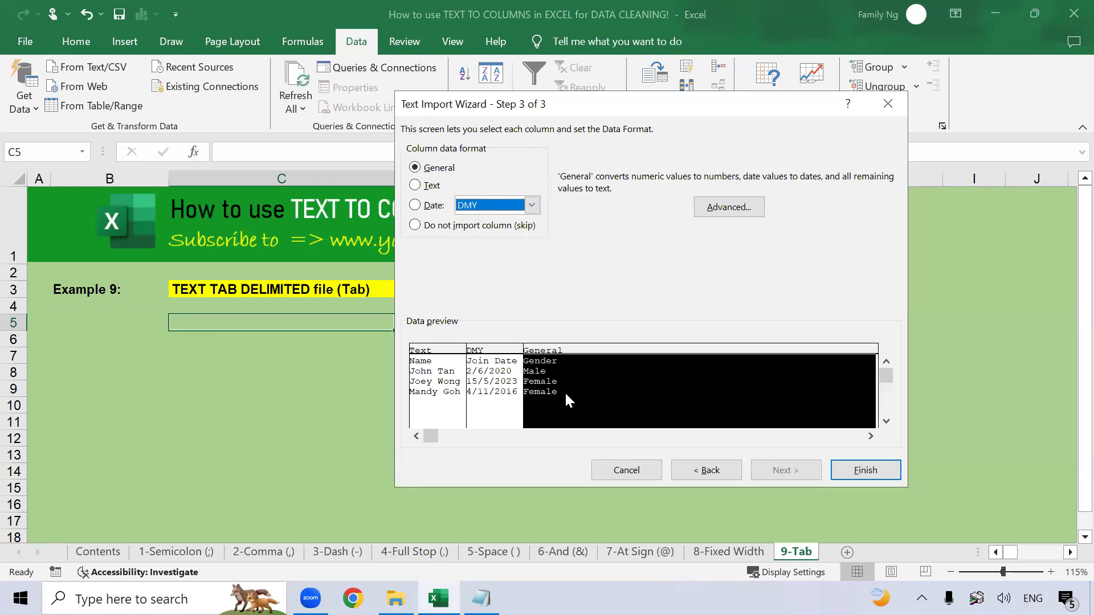
click(415, 185)
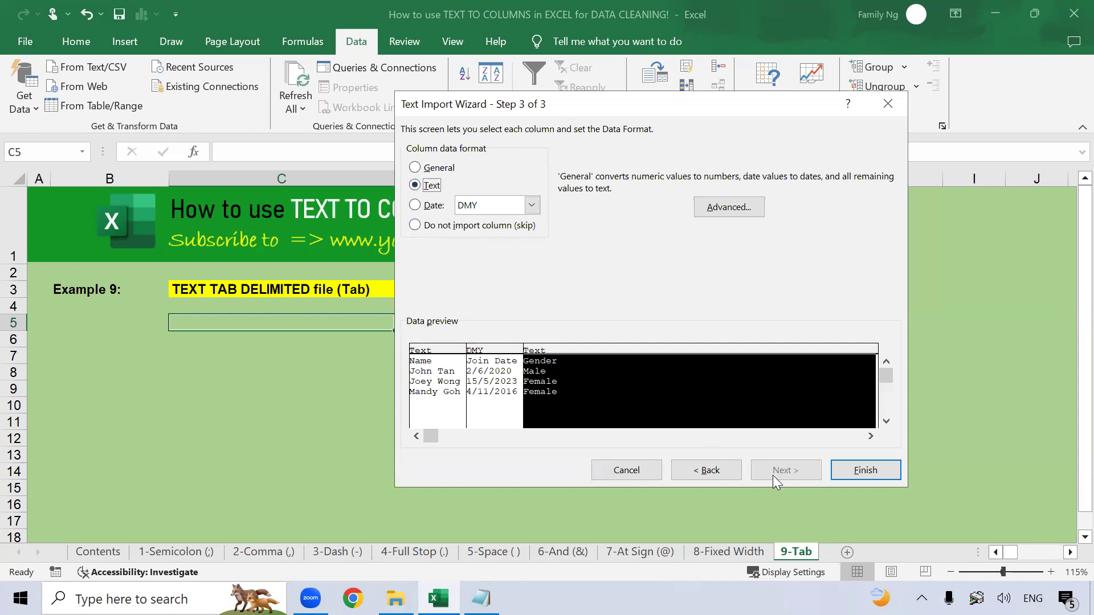
click(890, 471)
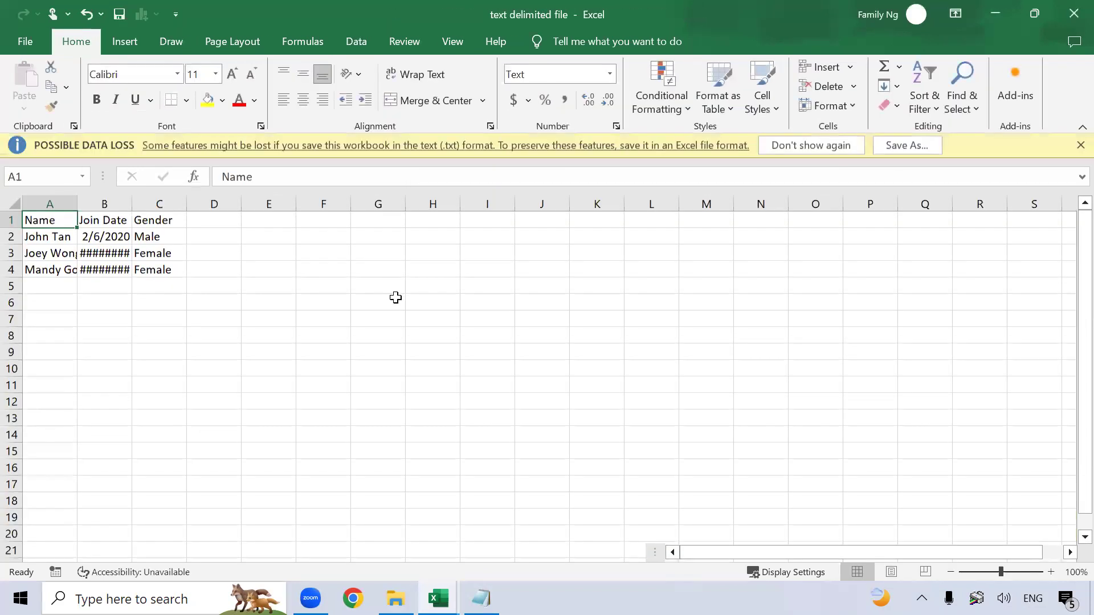
Step: AutoFit columns A to C of the imported sheet to their contents
click(374, 316)
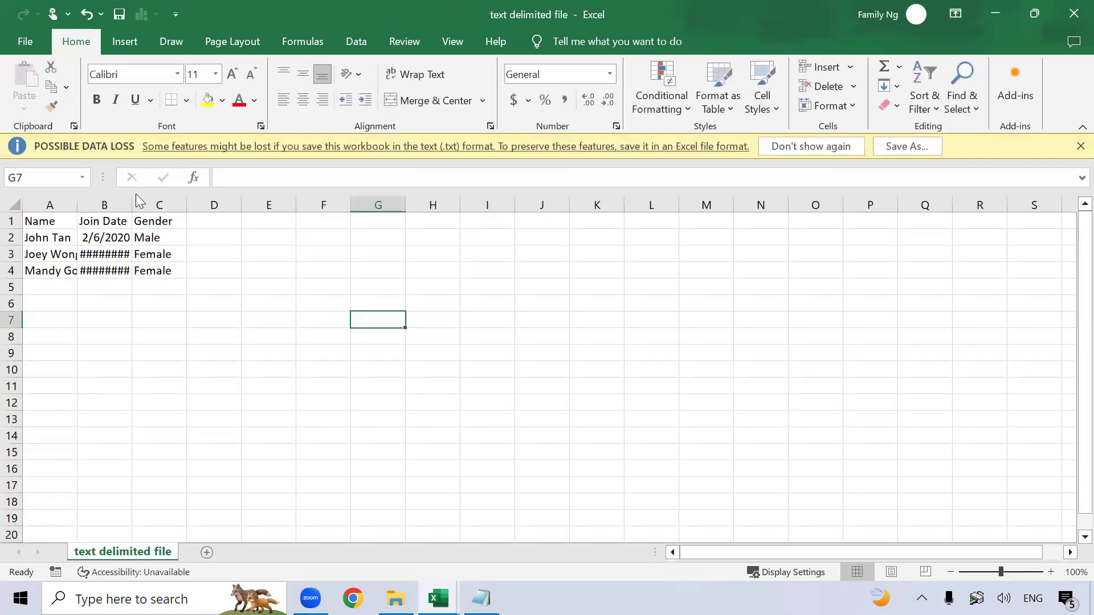
drag(139, 204, 74, 204)
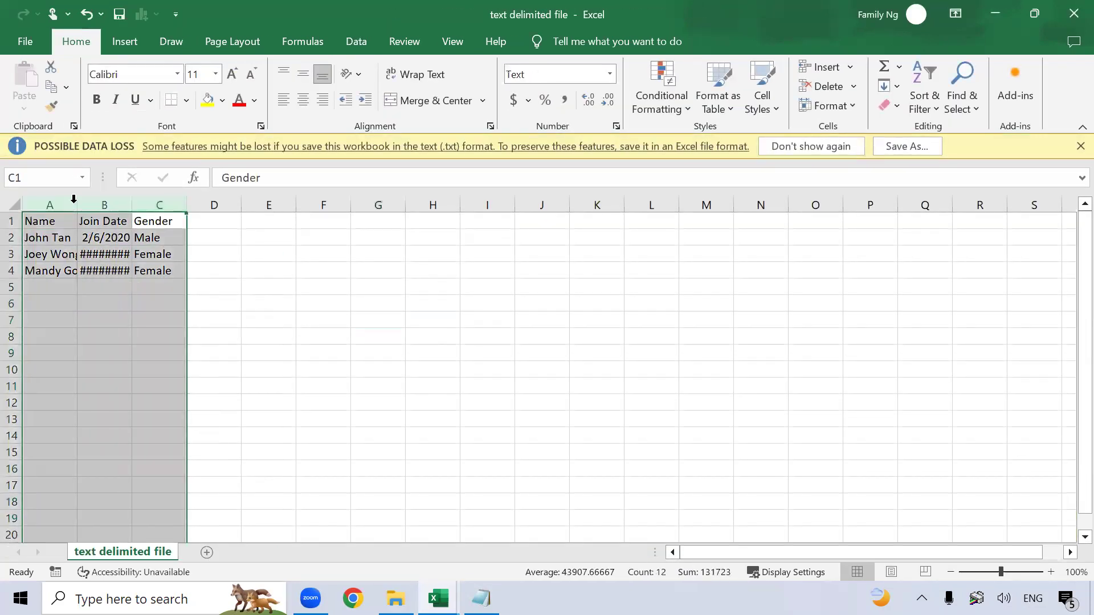
double_click(73, 203)
click(359, 282)
scroll(466, 434, up, 3)
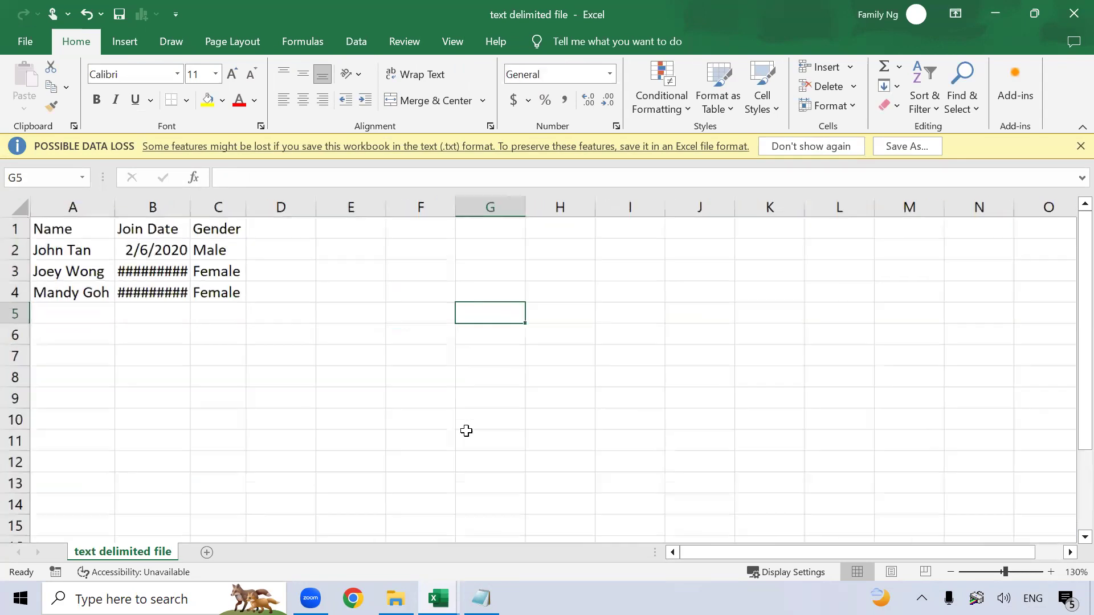
click(374, 394)
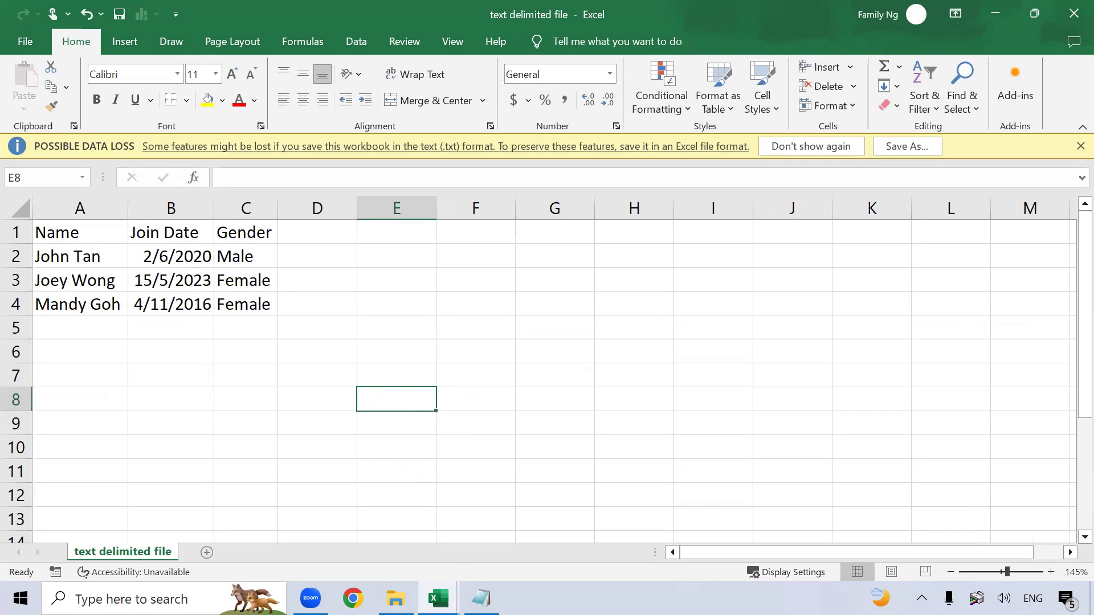
Step: Compare the original text delimited file in Notepad with the imported Name, Join Date and Gender columns in Excel
key(alt+Tab)
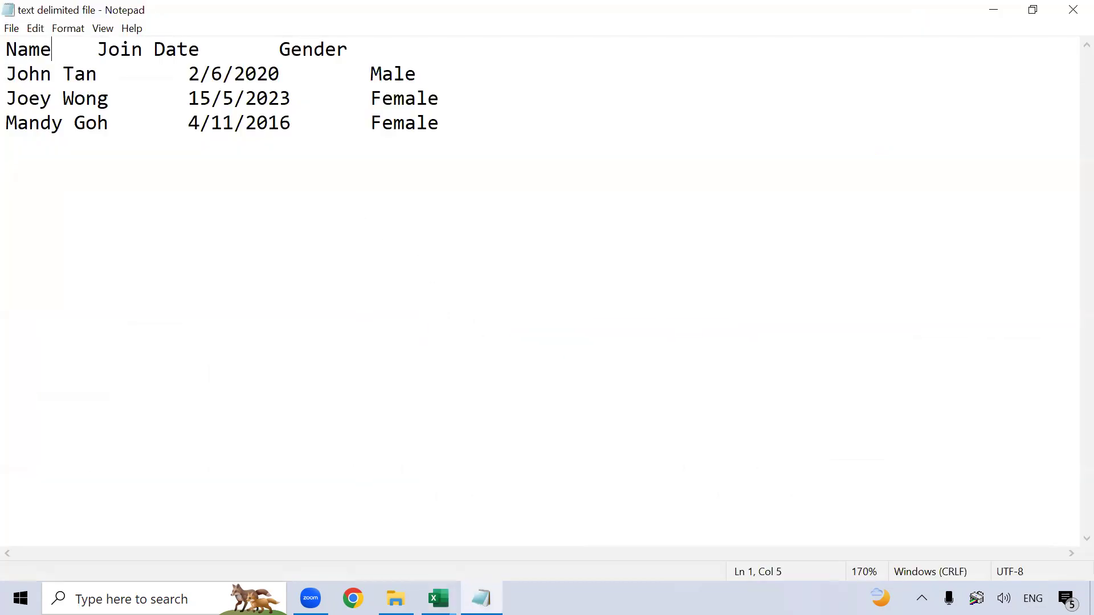
mouse_move(439, 599)
click(550, 557)
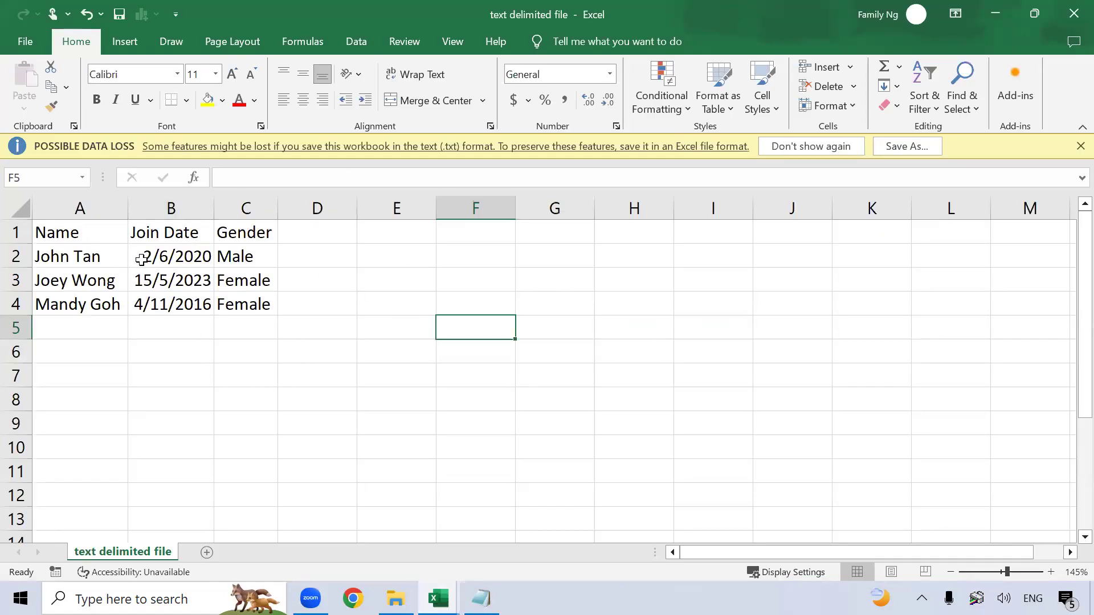
click(80, 233)
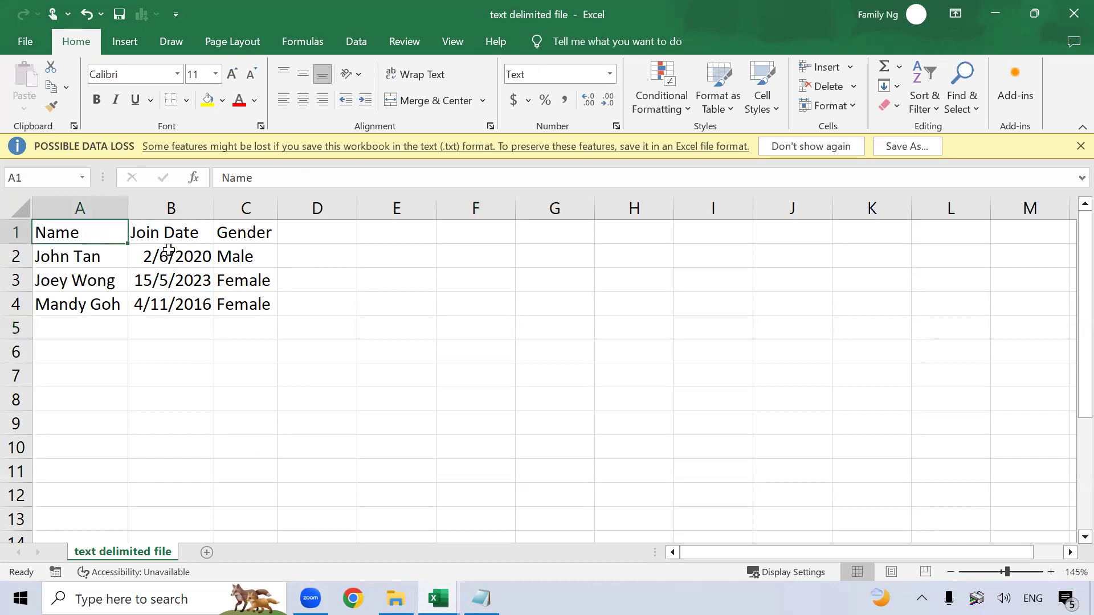
click(195, 226)
click(262, 253)
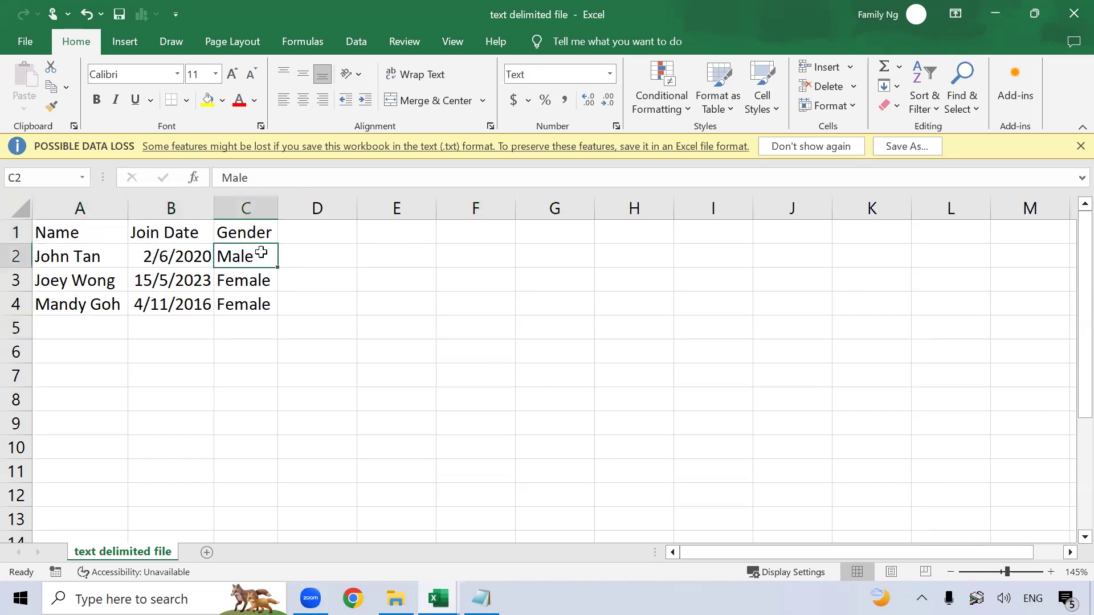
click(169, 378)
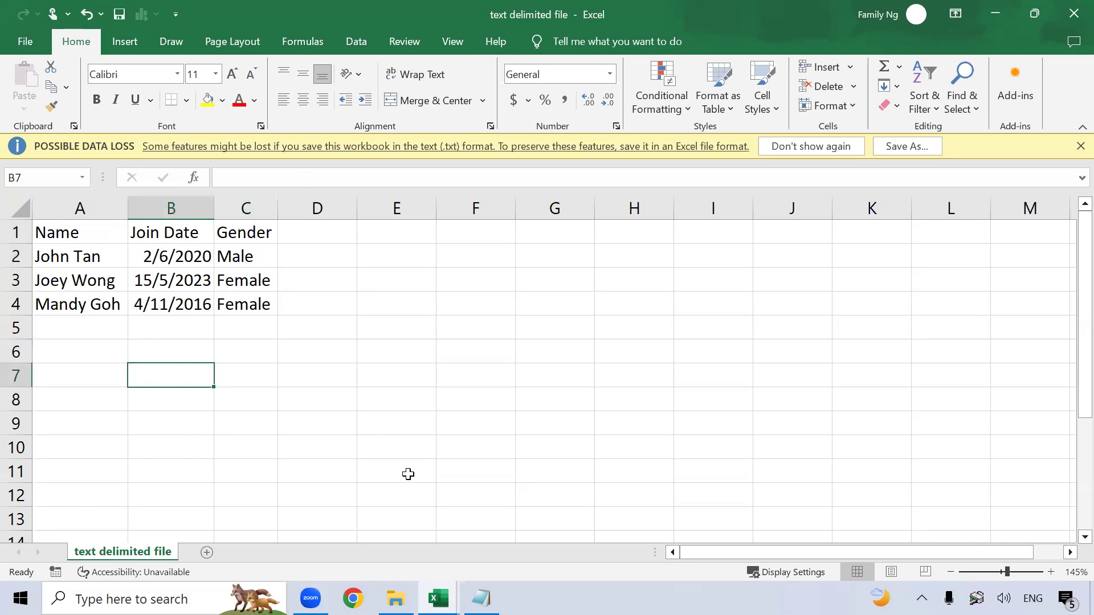
Step: Switch back to the How to use TEXT TO COLUMNS workbook and view the example list on the Contents sheet, selecting D8
mouse_move(438, 599)
click(372, 532)
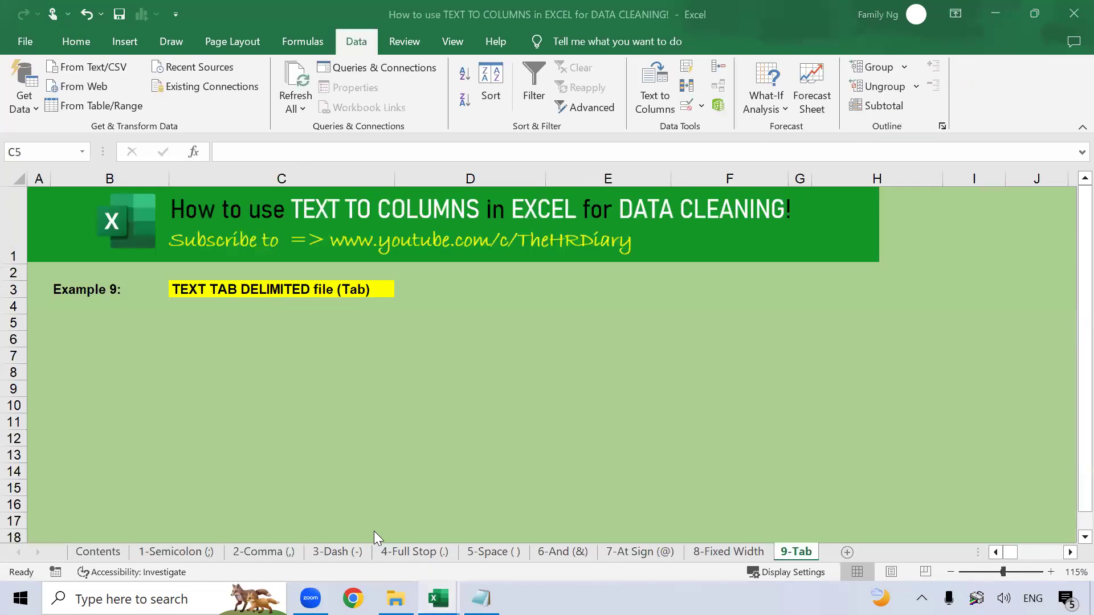
click(599, 408)
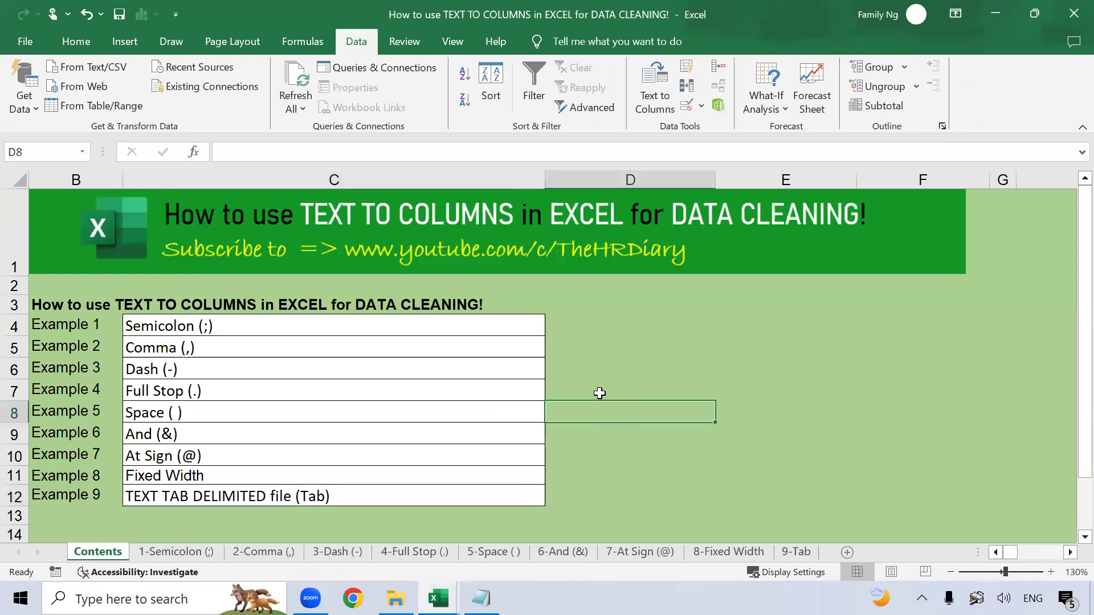